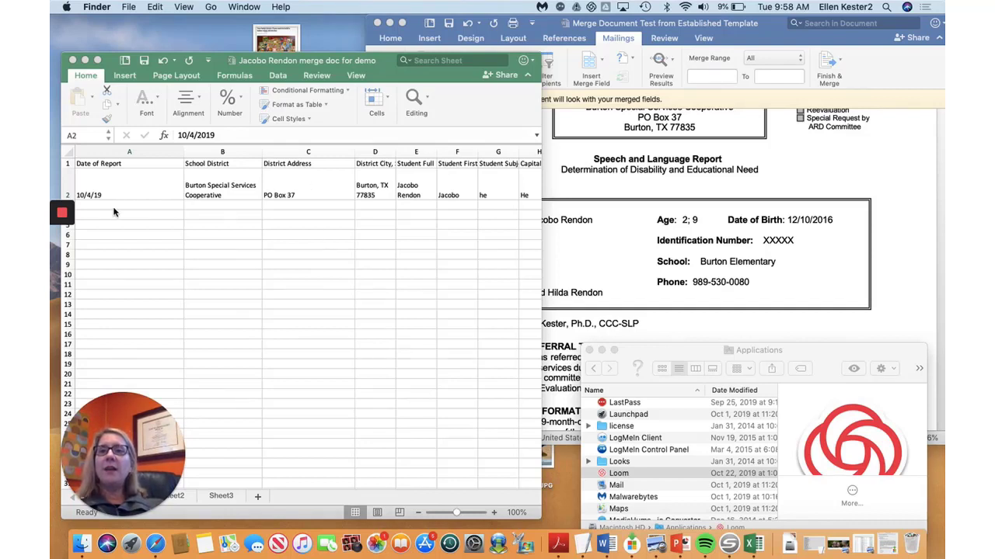
Step: Review the student workbook's column headers, from Date of Report through Student ID Number and Rapport
{"action": "left_click", "coordinate": [130, 165]}
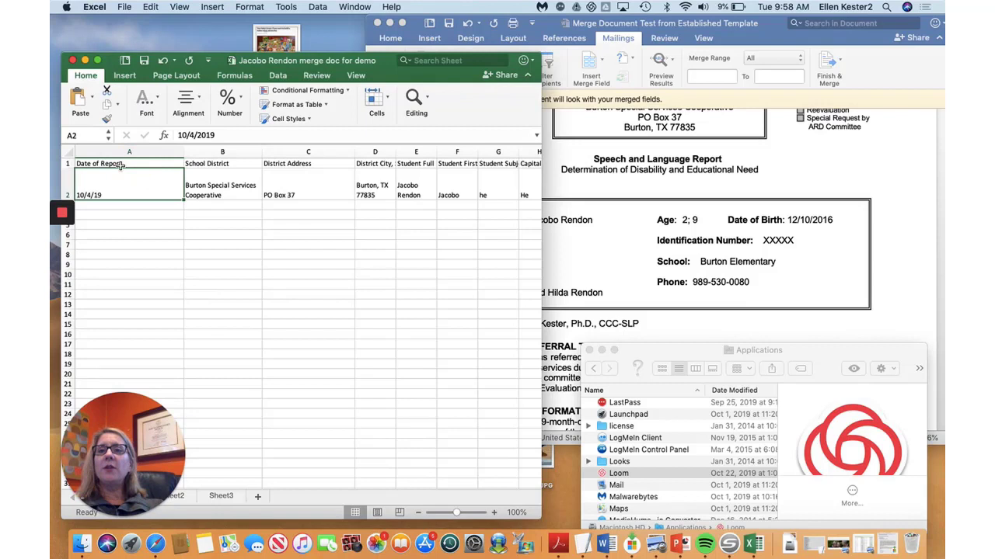
{"action": "left_click", "coordinate": [118, 164]}
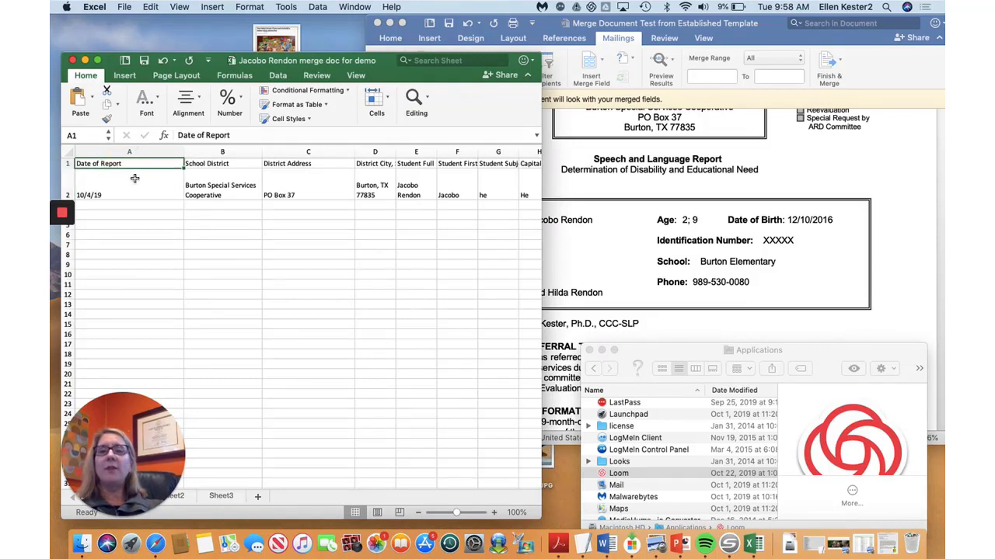
{"action": "key", "text": "Right"}
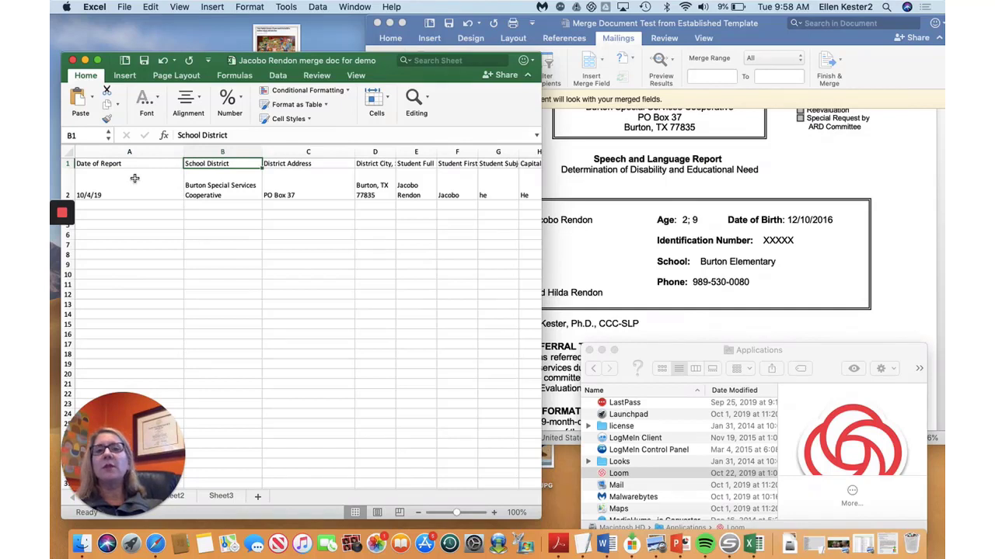
{"action": "key", "text": "Right"}
{"action": "key", "text": "Right"}
{"action": "key", "text": "Right"}
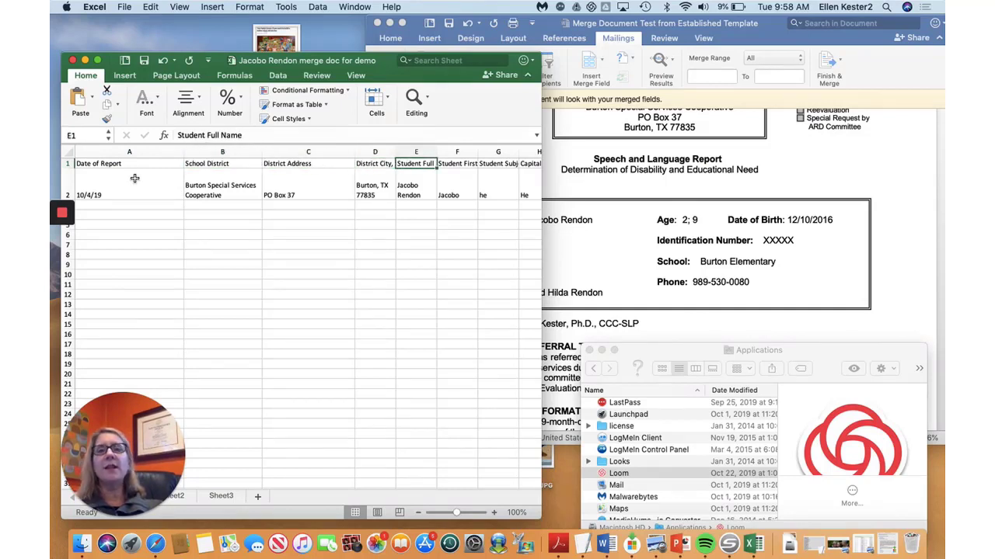
{"action": "key", "text": "Right"}
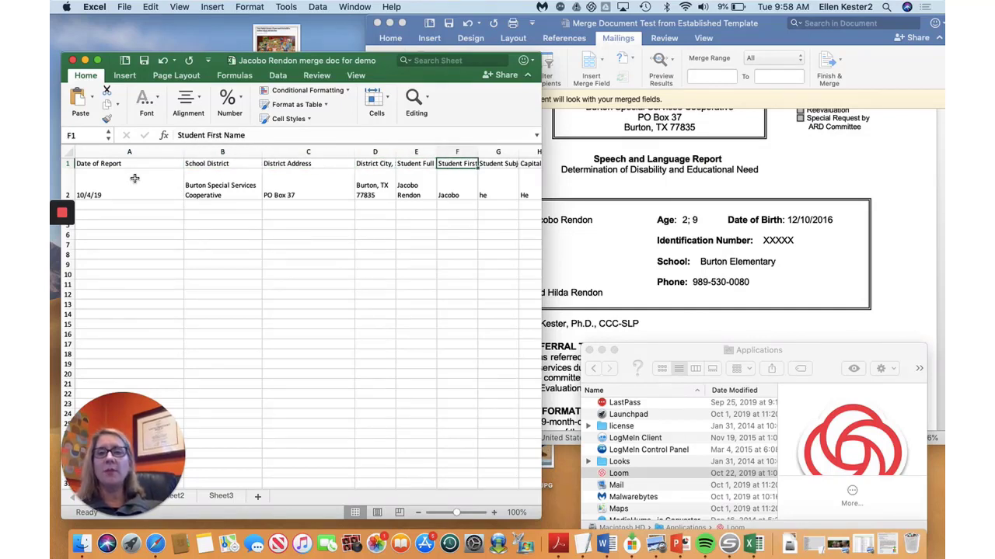
{"action": "key", "text": "Right"}
{"action": "key", "text": "Right"}
{"action": "key", "text": "Right"}
{"action": "key", "text": "Right"}
{"action": "key", "text": "Right"}
{"action": "key", "text": "Right"}
{"action": "key", "text": "Right"}
{"action": "key", "text": "Right"}
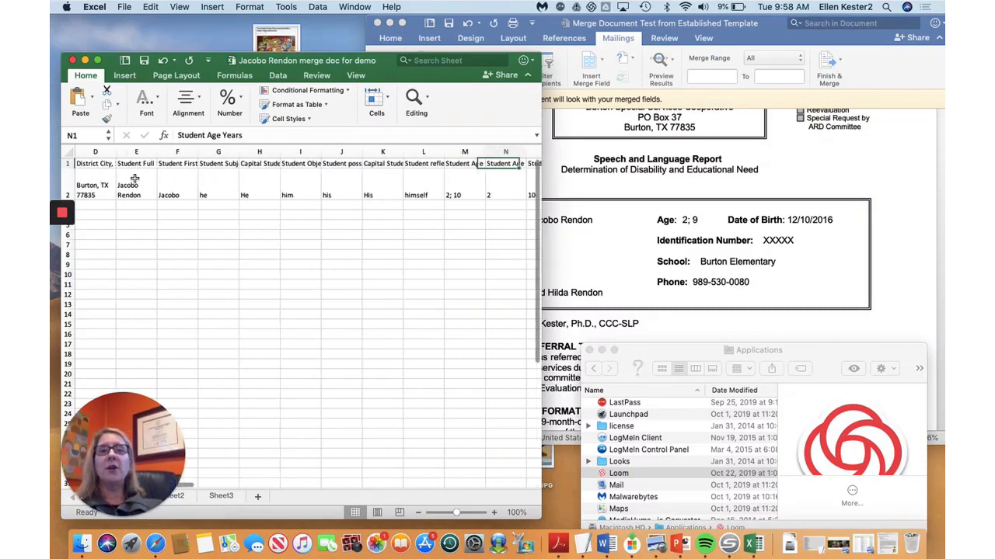
{"action": "key", "text": "Right"}
{"action": "key", "text": "Right"}
{"action": "key", "text": "Right"}
{"action": "key", "text": "Left"}
{"action": "key", "text": "Left"}
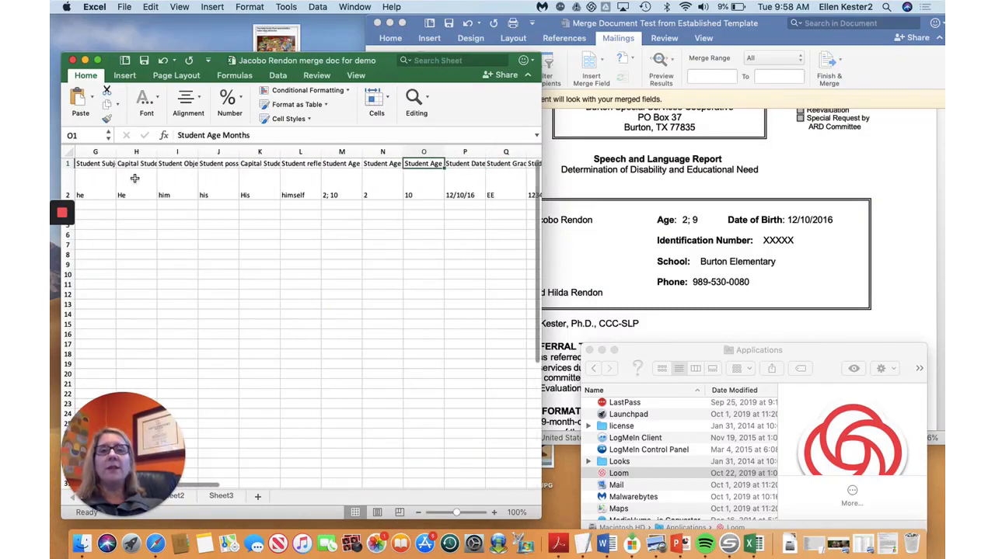
{"action": "key", "text": "Right"}
{"action": "key", "text": "Right"}
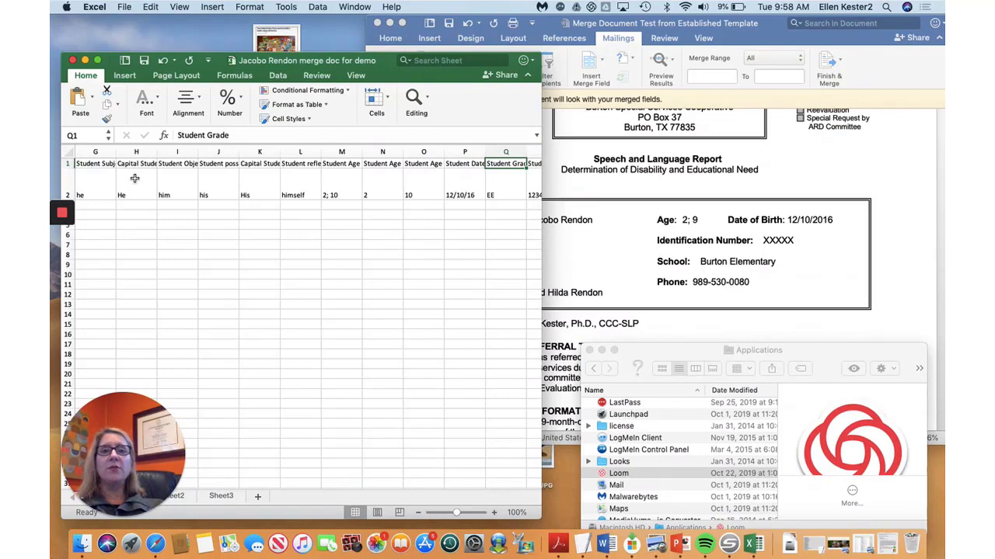
{"action": "key", "text": "Right"}
{"action": "key", "text": "Right"}
{"action": "key", "text": "Right"}
{"action": "key", "text": "Right"}
{"action": "key", "text": "Right"}
{"action": "key", "text": "Right"}
{"action": "key", "text": "Right"}
{"action": "key", "text": "Right"}
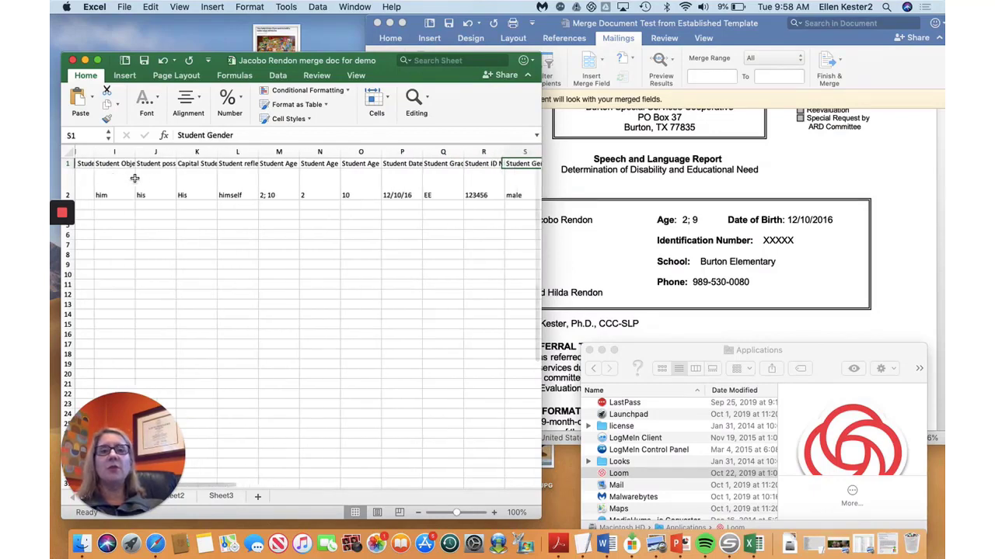
{"action": "key", "text": "Right"}
{"action": "key", "text": "Right"}
{"action": "key", "text": "Right"}
{"action": "key", "text": "Right"}
{"action": "key", "text": "Right"}
{"action": "key", "text": "Right"}
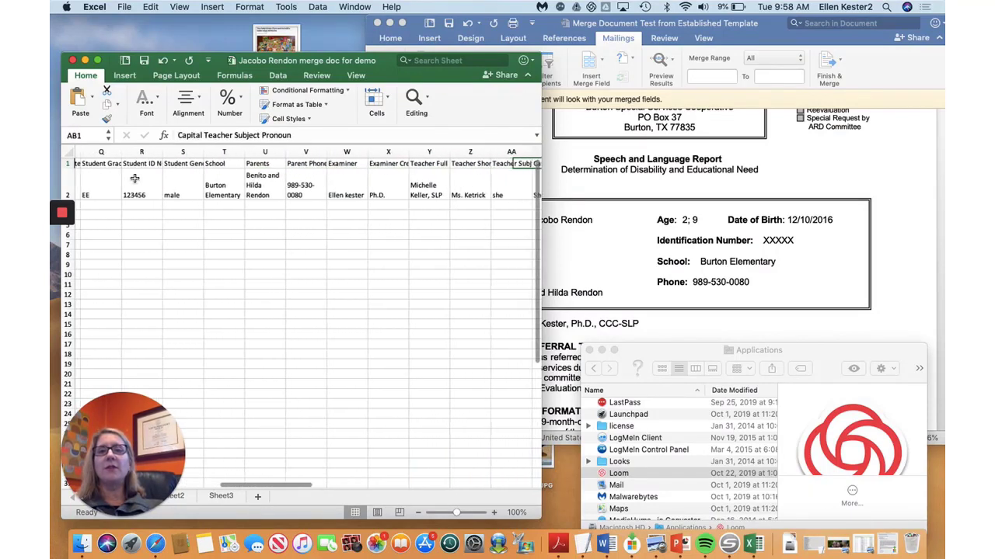
{"action": "key", "text": "Left"}
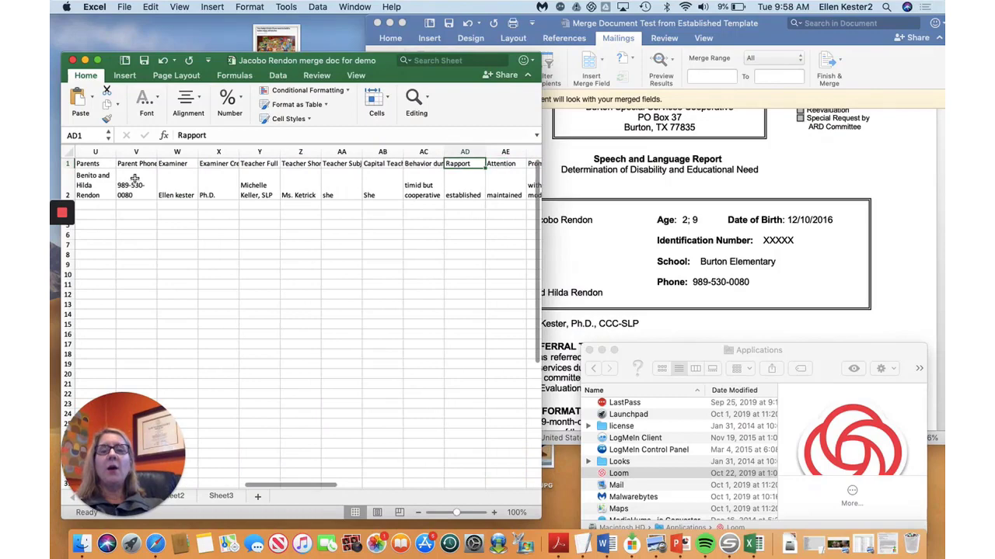
Step: Bring the Word report template forward and look over the top of the report
{"action": "left_click", "coordinate": [679, 243]}
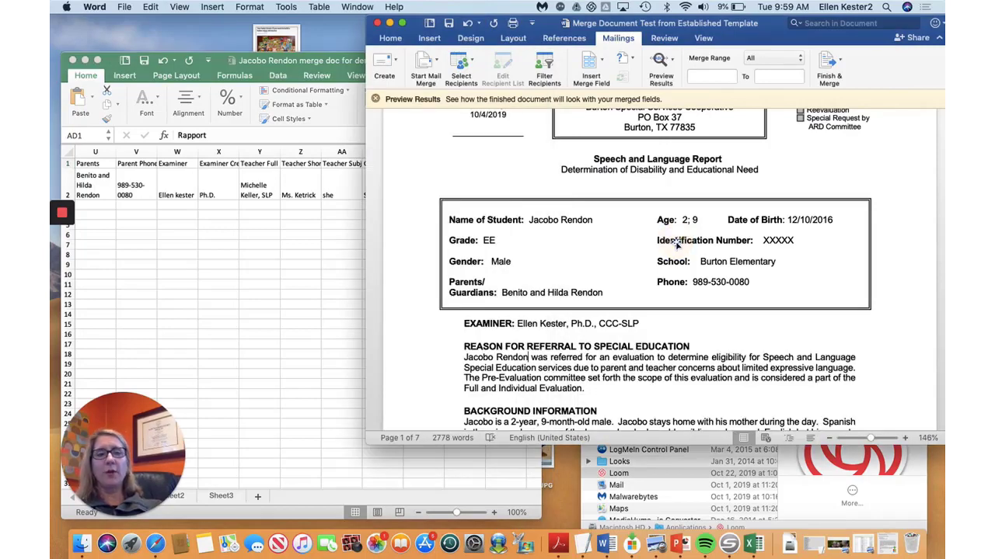
{"action": "scroll", "coordinate": [505, 229], "scroll_direction": "down", "scroll_amount": 3}
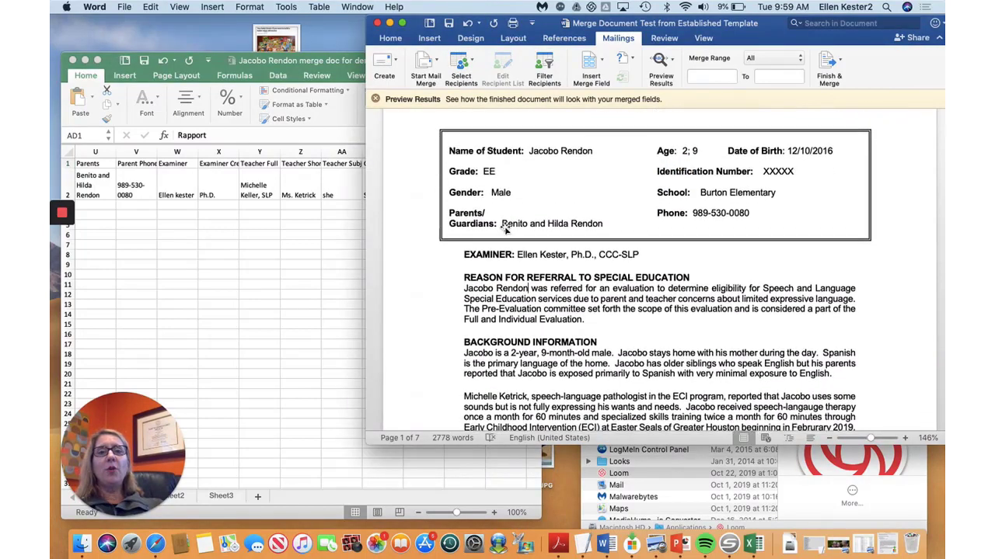
{"action": "scroll", "coordinate": [505, 229], "scroll_direction": "down", "scroll_amount": 1}
{"action": "scroll", "coordinate": [505, 230], "scroll_direction": "up", "scroll_amount": 3}
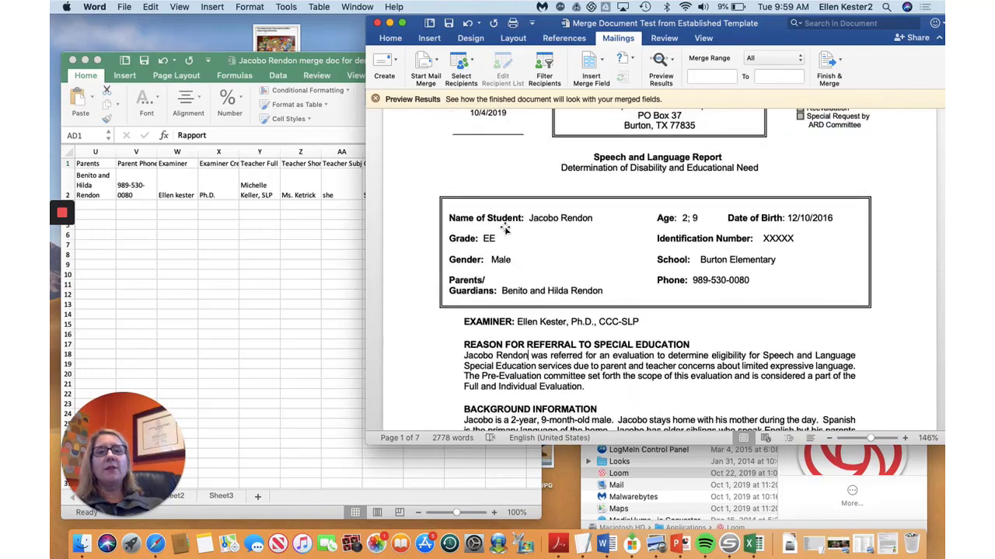
{"action": "scroll", "coordinate": [505, 230], "scroll_direction": "up", "scroll_amount": 5}
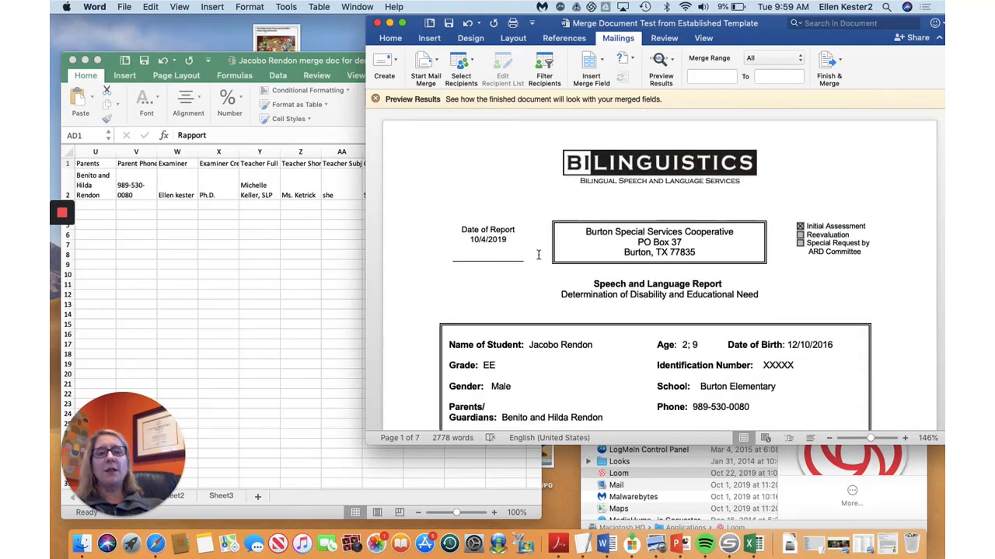
{"action": "scroll", "coordinate": [519, 336], "scroll_direction": "down", "scroll_amount": 3}
{"action": "scroll", "coordinate": [518, 335], "scroll_direction": "down", "scroll_amount": 3}
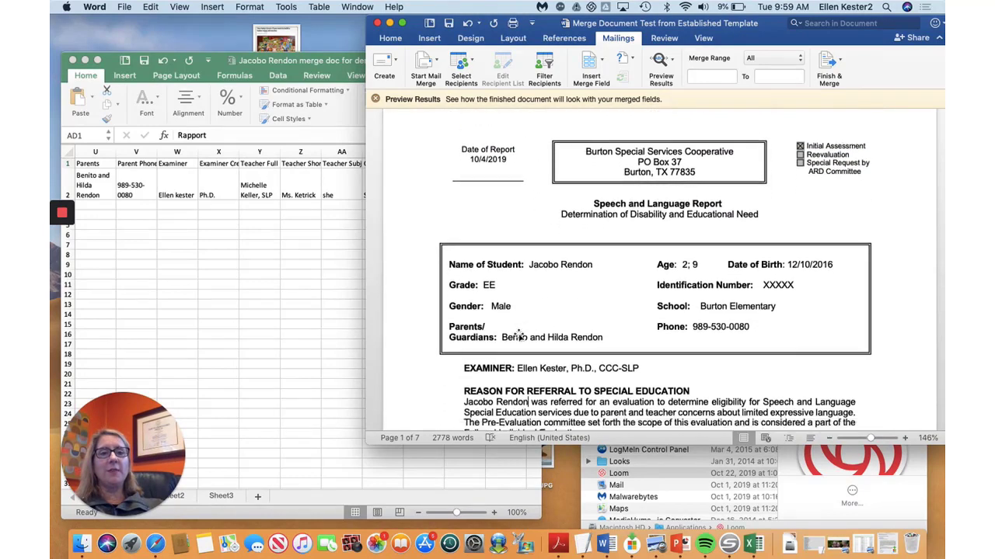
{"action": "scroll", "coordinate": [518, 335], "scroll_direction": "up", "scroll_amount": 6}
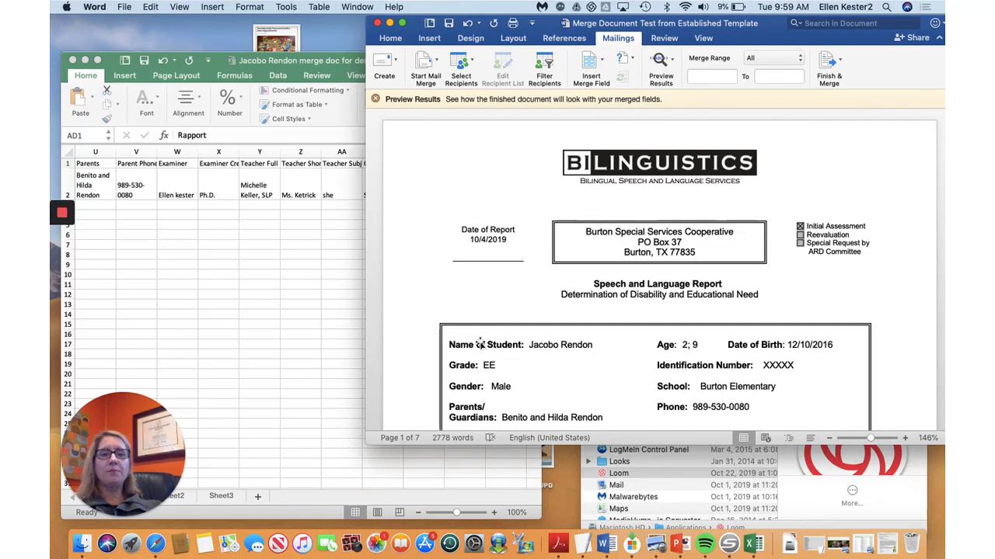
Step: Select the student's full name in the report's info box
{"action": "left_click", "coordinate": [531, 344]}
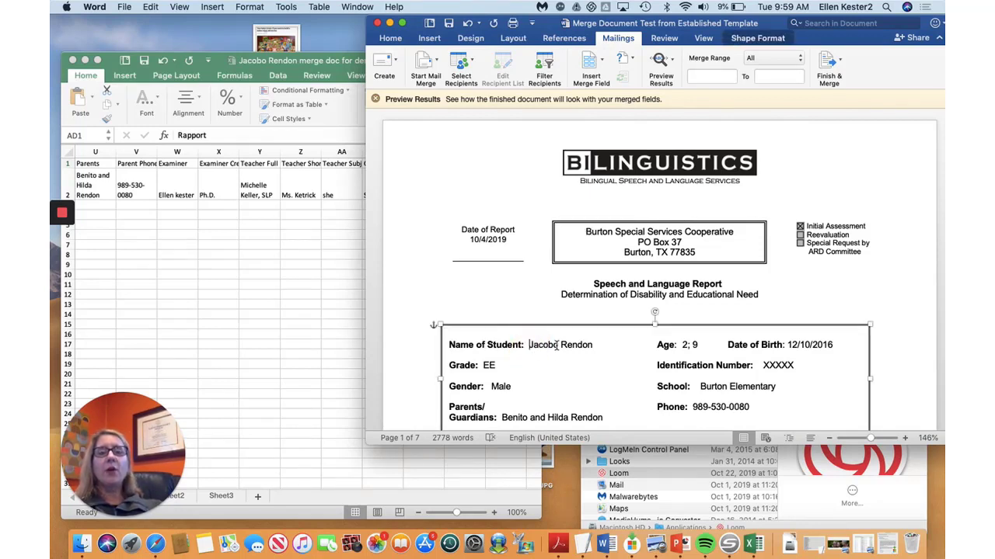
{"action": "left_click_drag", "start_coordinate": [529, 344], "coordinate": [596, 344]}
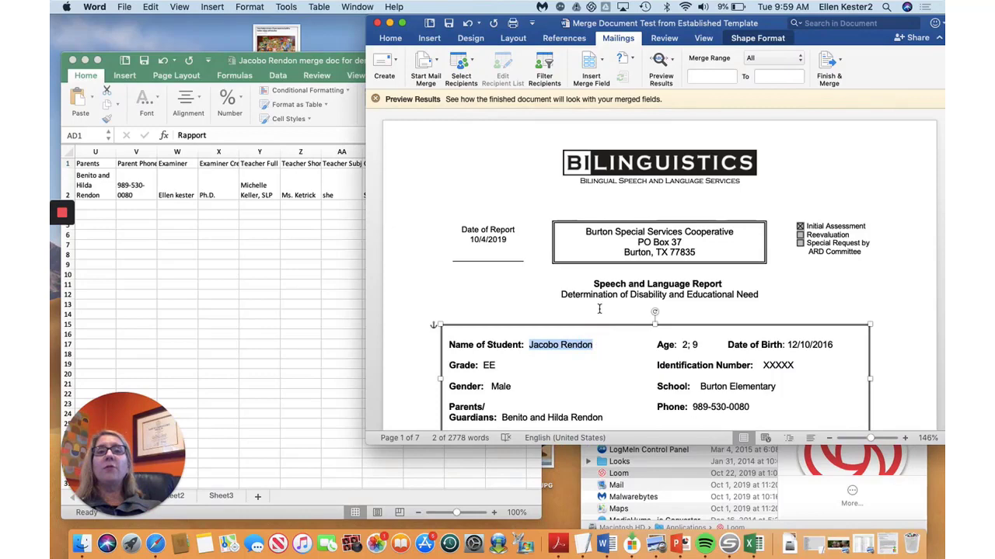
{"action": "left_click", "coordinate": [603, 65]}
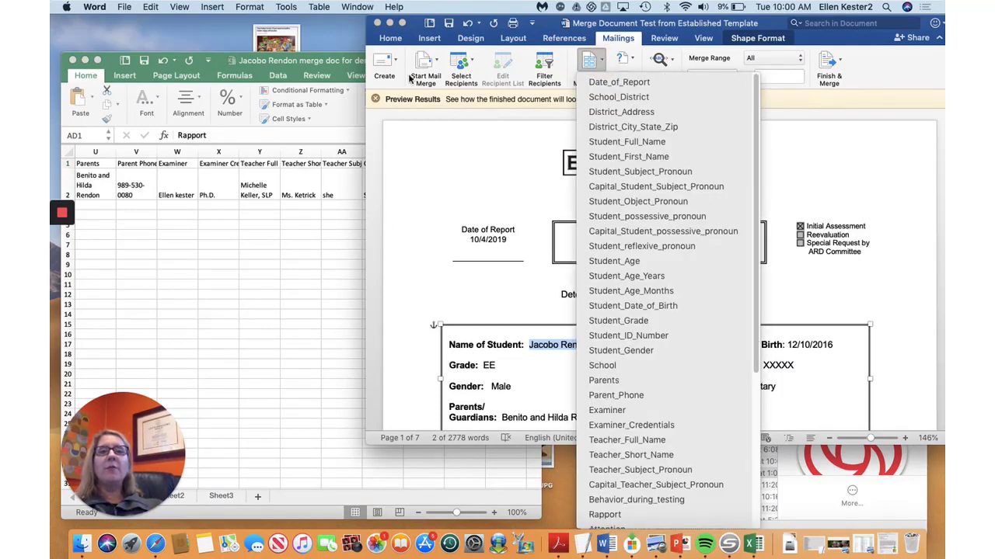
Step: Choose the student demo workbook in Templates as an existing recipient list
{"action": "left_click", "coordinate": [466, 73]}
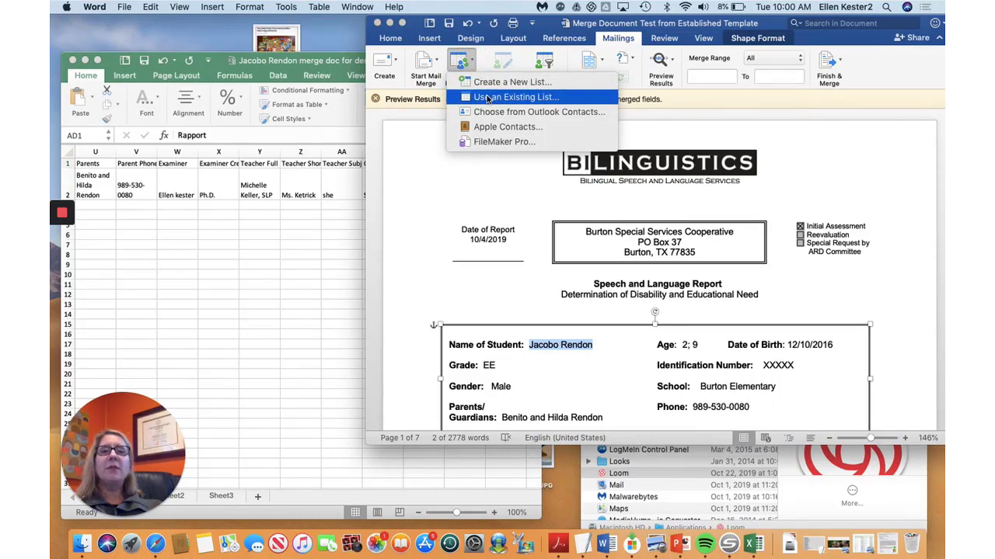
{"action": "left_click", "coordinate": [488, 97]}
{"action": "left_click", "coordinate": [488, 97]}
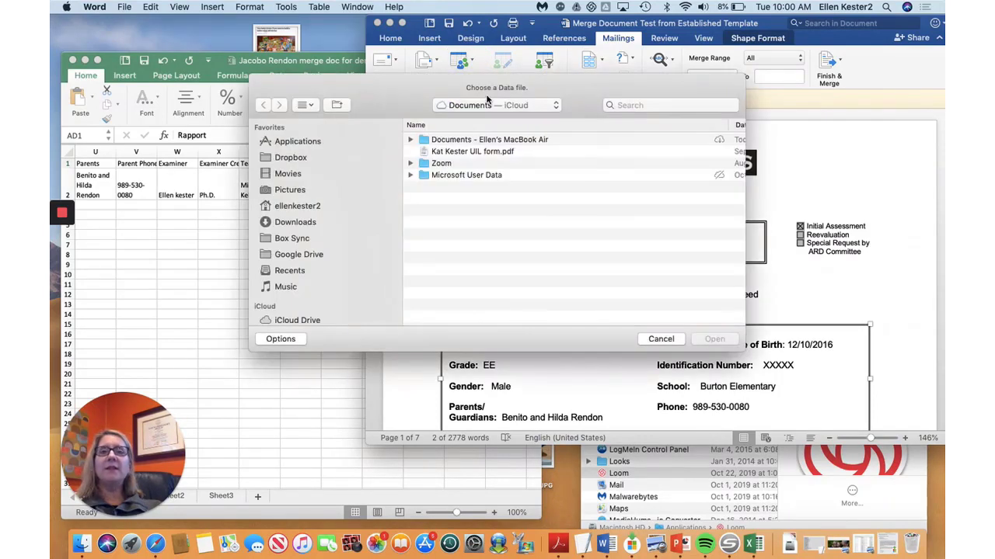
{"action": "left_click", "coordinate": [557, 107]}
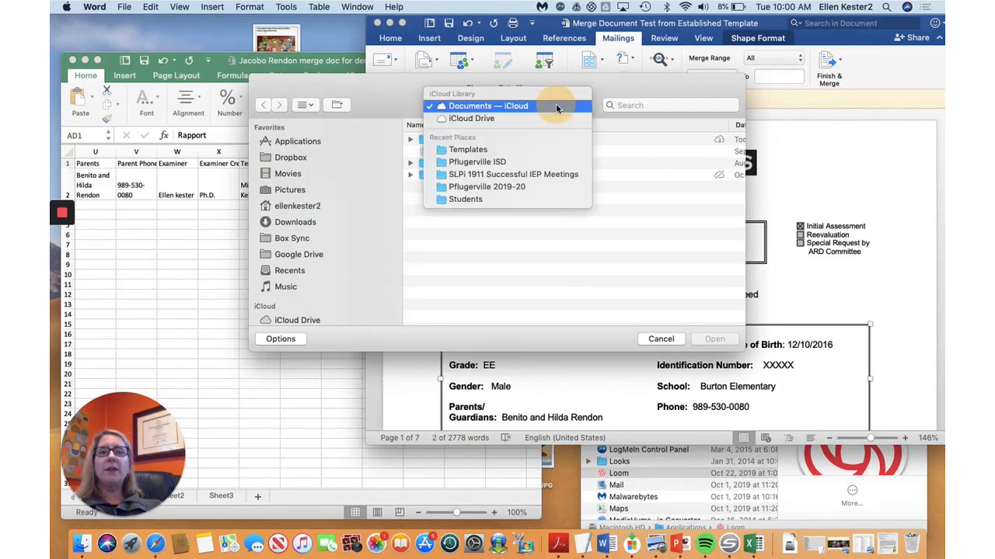
{"action": "left_click", "coordinate": [505, 152]}
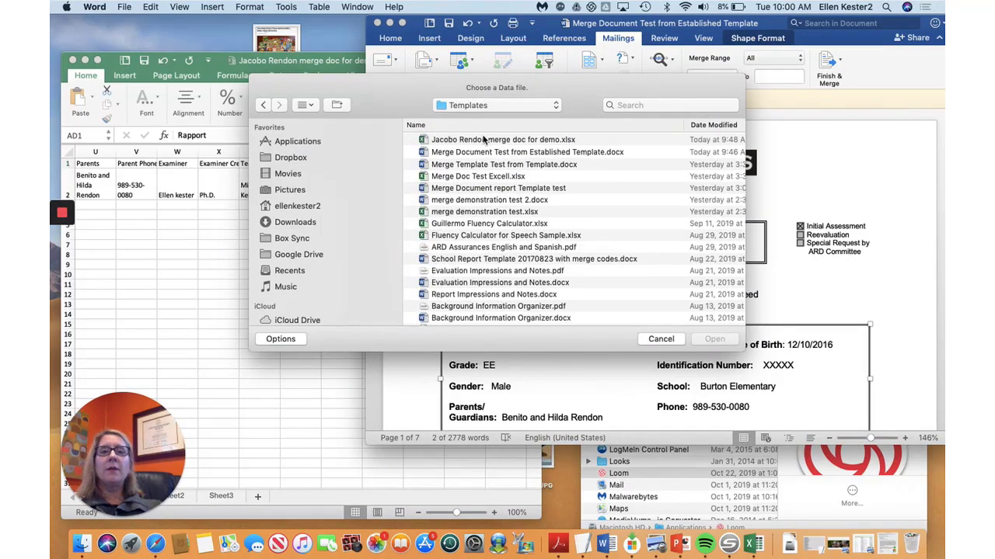
{"action": "left_click", "coordinate": [494, 141]}
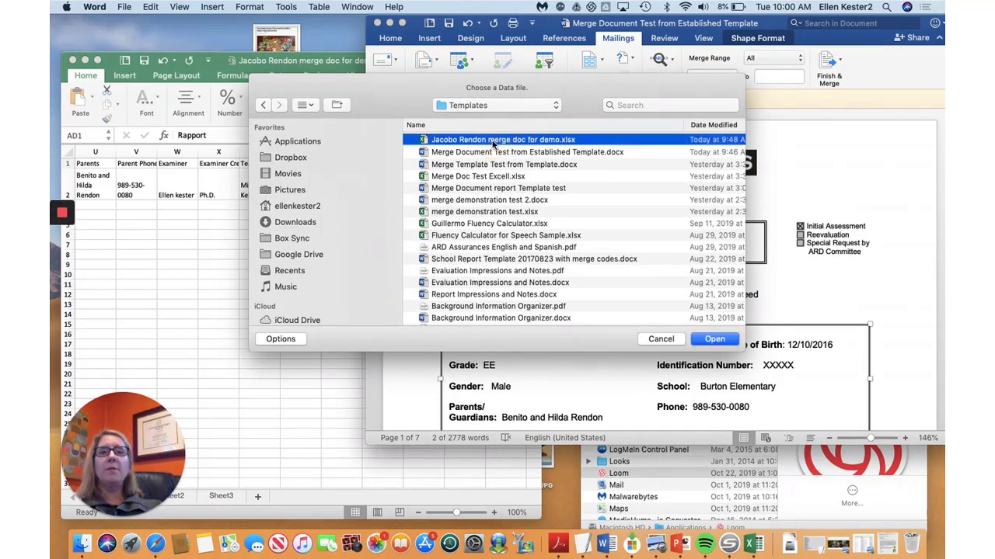
{"action": "left_click", "coordinate": [714, 338]}
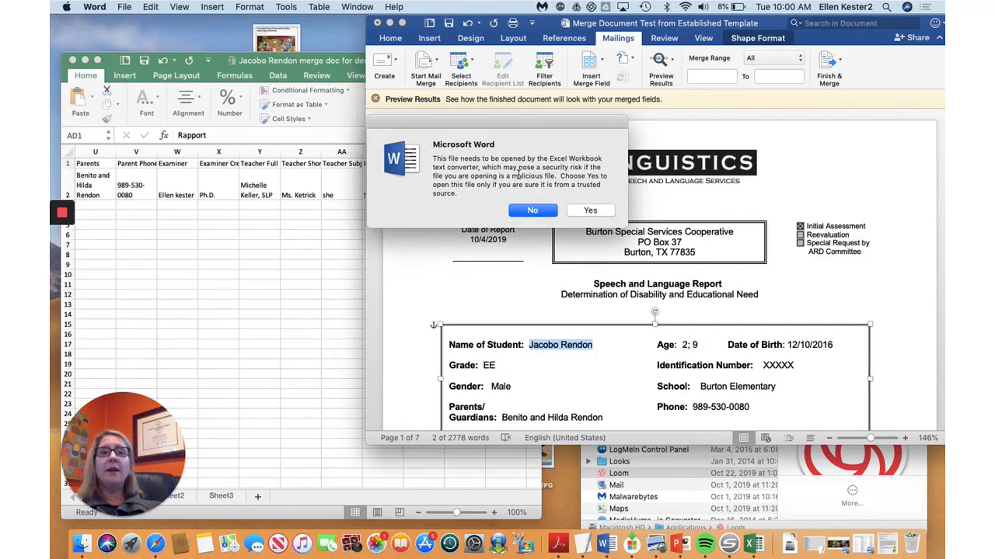
Step: Trust the workbook, enter the keychain password, and use the entire Sheet1
{"action": "left_click", "coordinate": [598, 211]}
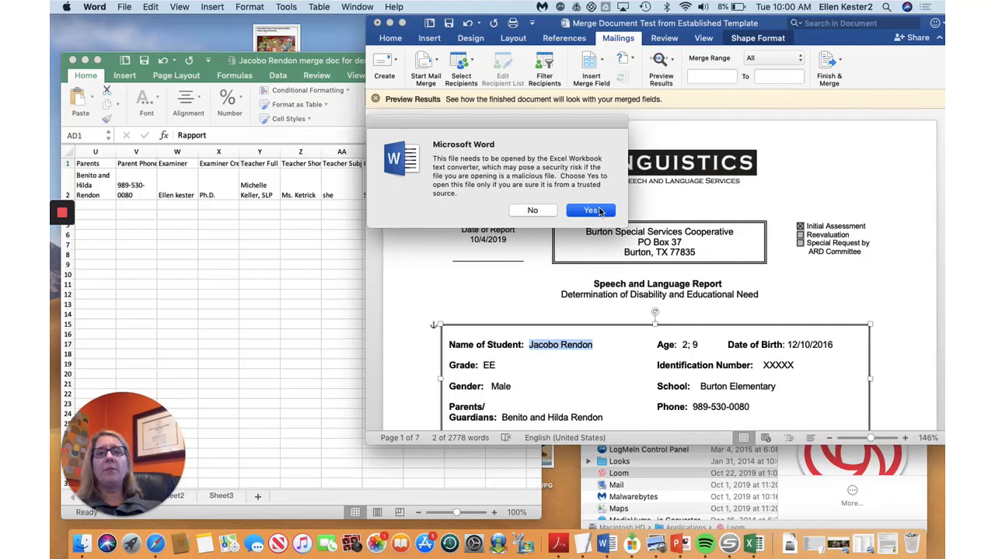
{"action": "left_click", "coordinate": [600, 212]}
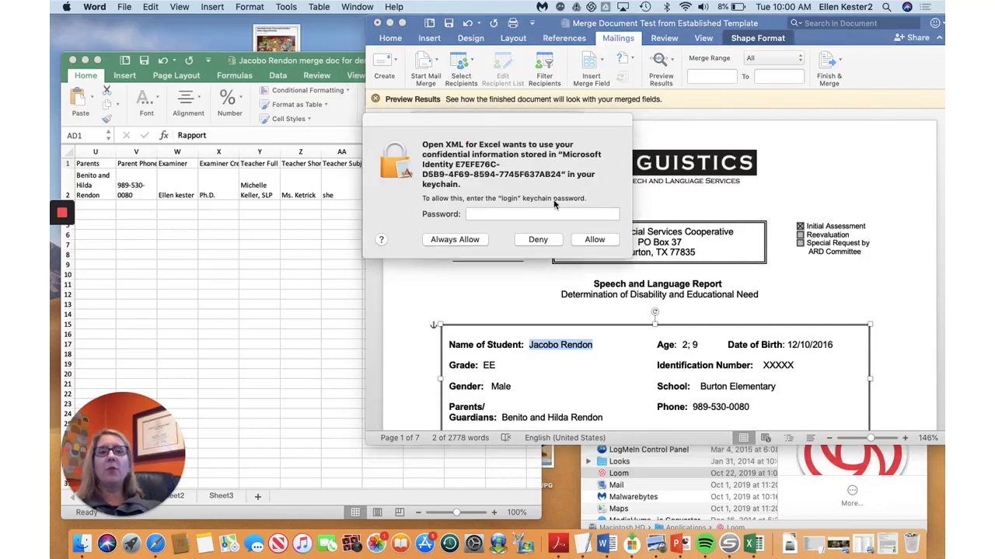
{"action": "left_click", "coordinate": [505, 210]}
{"action": "type", "text": "******"}
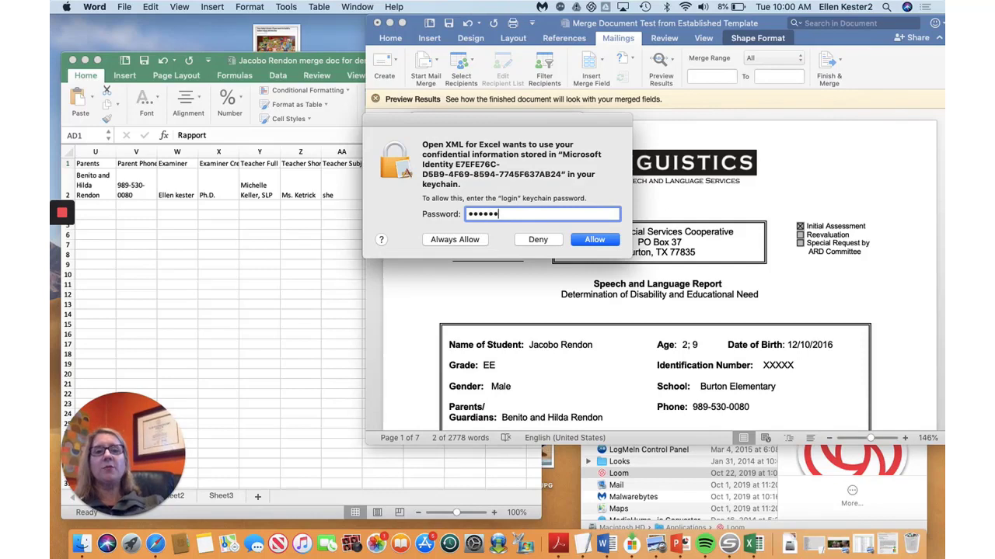
{"action": "key", "text": "Return"}
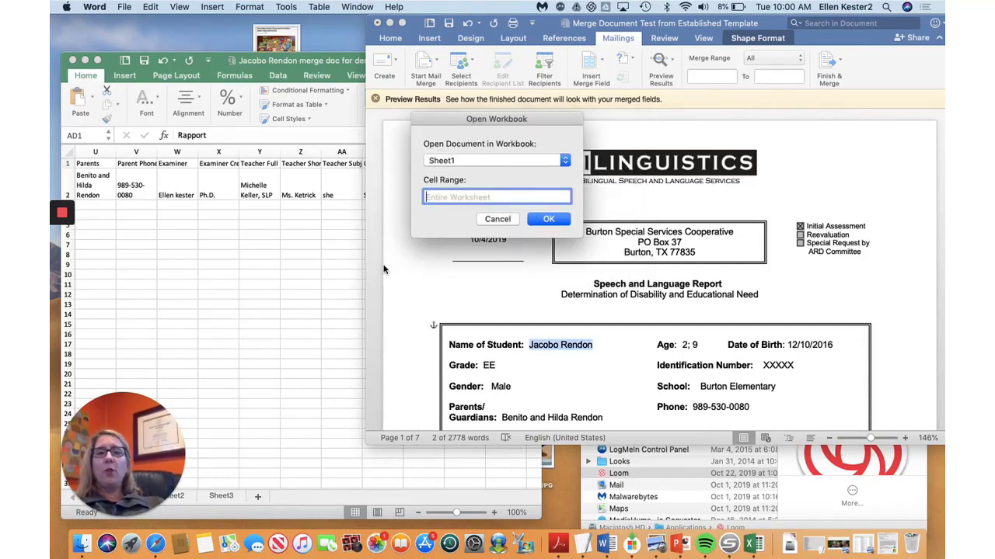
{"action": "left_click", "coordinate": [556, 220]}
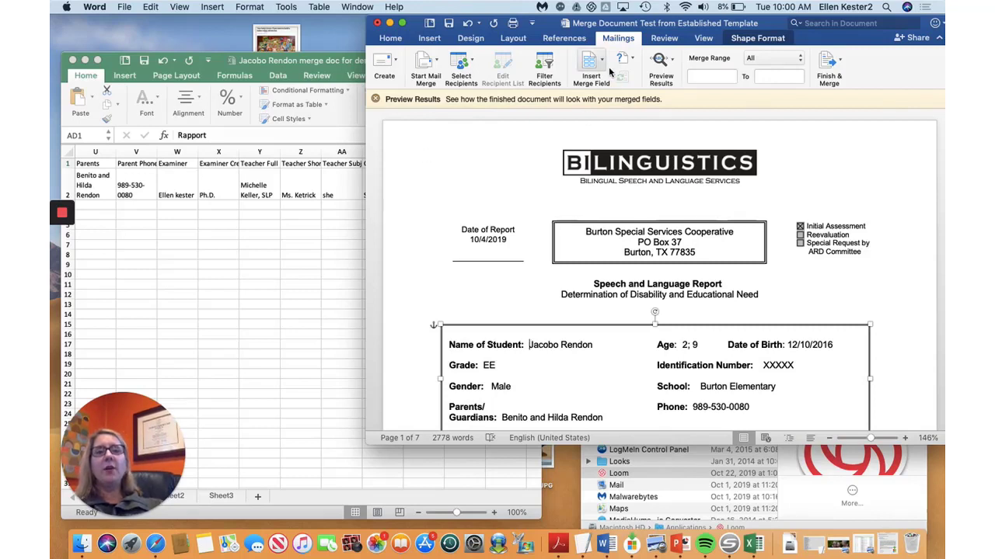
Step: Replace the student's typed name with the «Student_Full_Name» merge field
{"action": "key", "text": "shift+Right"}
{"action": "key", "text": "shift+Right"}
{"action": "key", "text": "shift+Right"}
{"action": "key", "text": "shift+Right"}
{"action": "key", "text": "shift+Right"}
{"action": "key", "text": "shift+Right"}
{"action": "key", "text": "shift+Right"}
{"action": "key", "text": "shift+Right"}
{"action": "key", "text": "shift+Right"}
{"action": "key", "text": "shift+Right"}
{"action": "key", "text": "shift+Right"}
{"action": "key", "text": "shift+Right"}
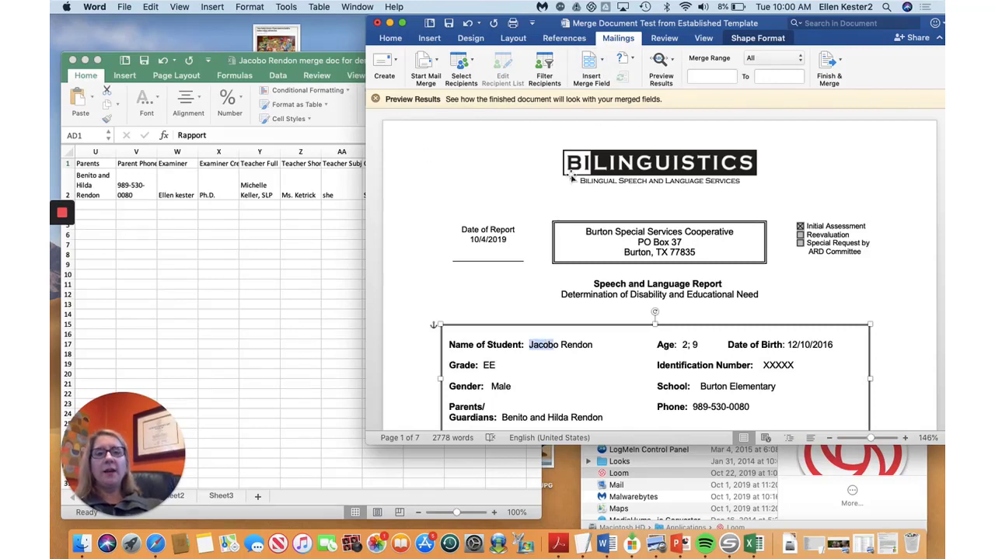
{"action": "key", "text": "shift+Right"}
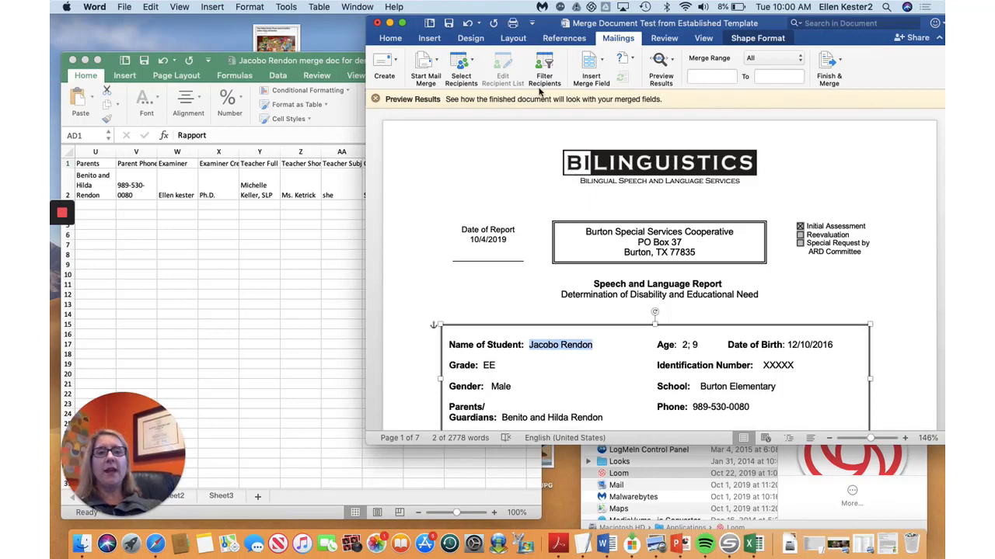
{"action": "left_click", "coordinate": [601, 62]}
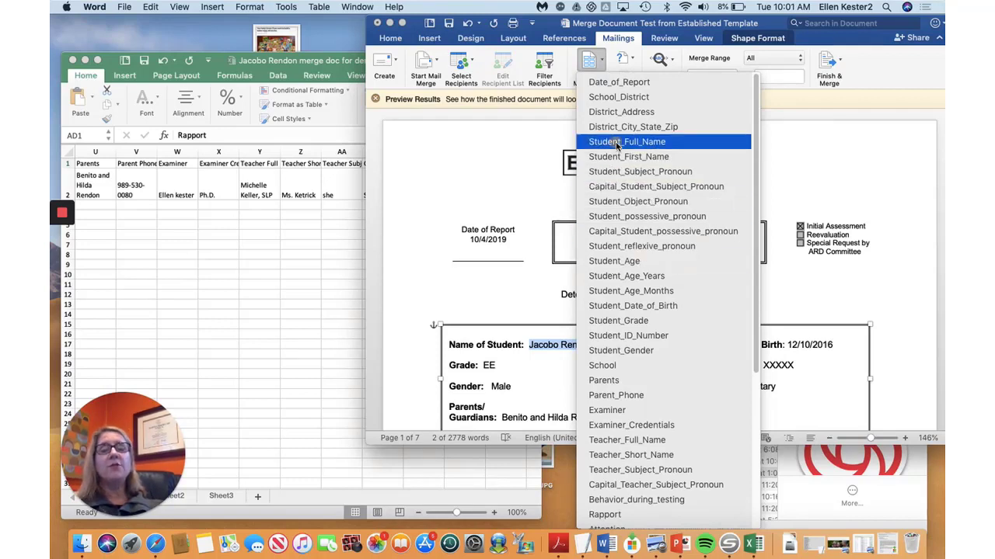
{"action": "left_click", "coordinate": [616, 141]}
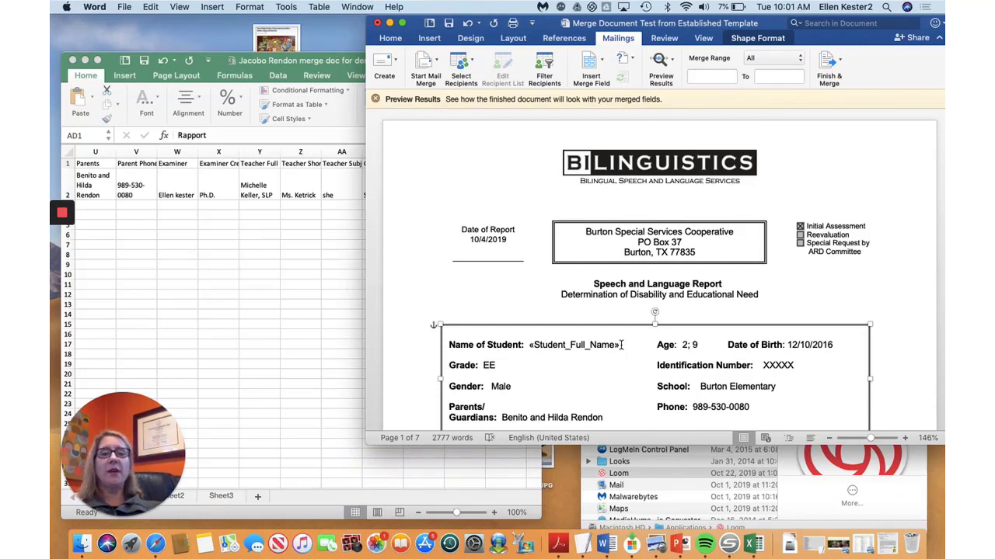
{"action": "left_click_drag", "start_coordinate": [683, 345], "coordinate": [711, 346]}
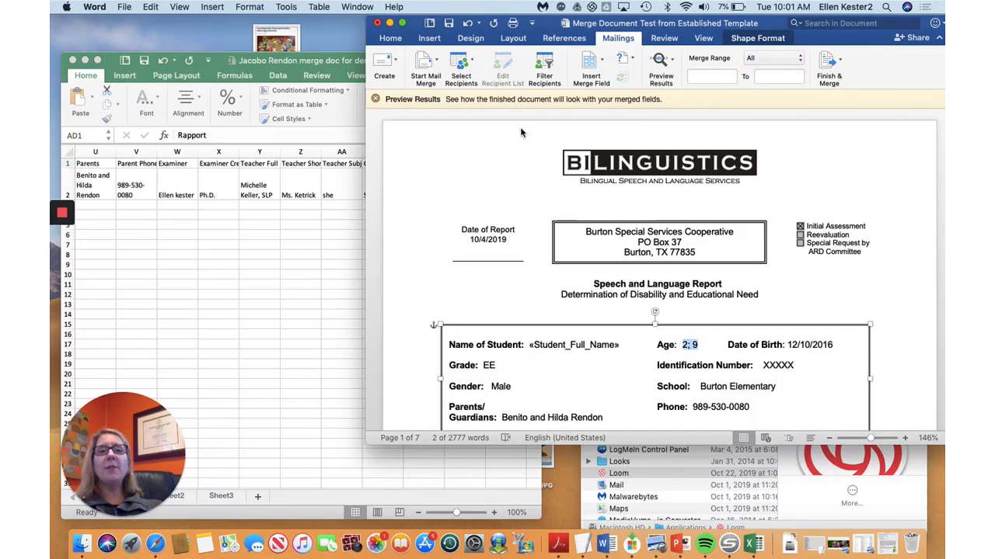
Step: Insert «Student_Age» over the age and «Student_Date_of_Birth» over 12/10/2016
{"action": "left_click", "coordinate": [603, 64]}
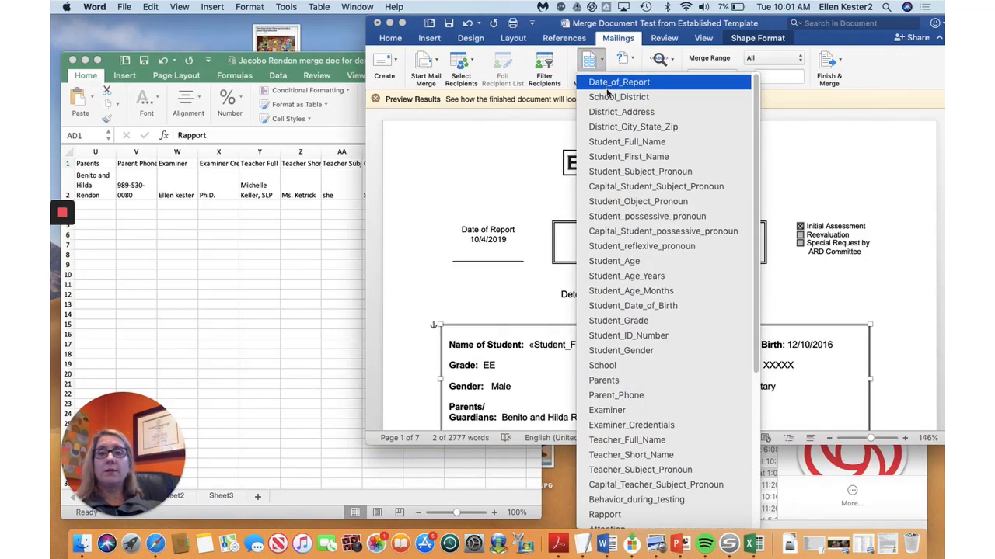
{"action": "left_click", "coordinate": [611, 261]}
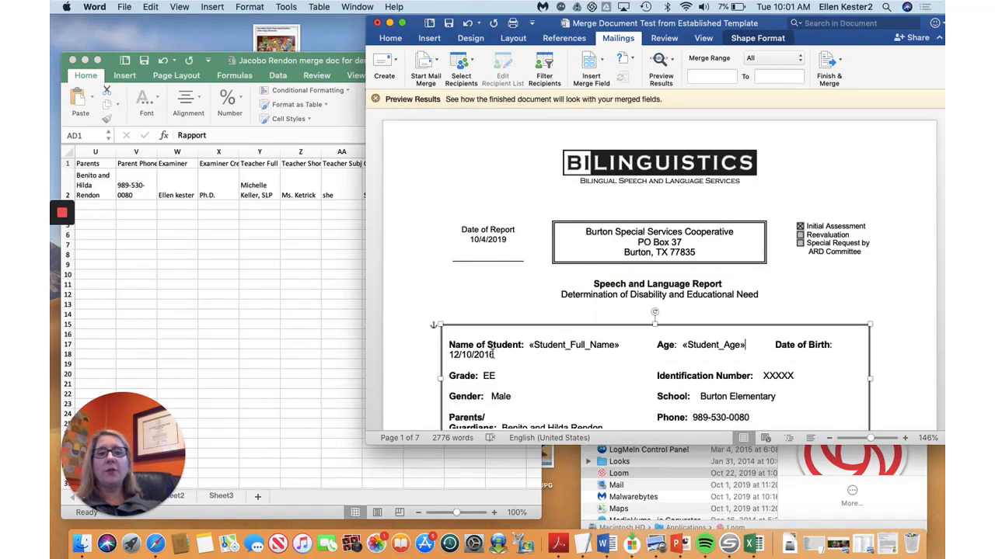
{"action": "left_click_drag", "start_coordinate": [492, 354], "coordinate": [448, 356]}
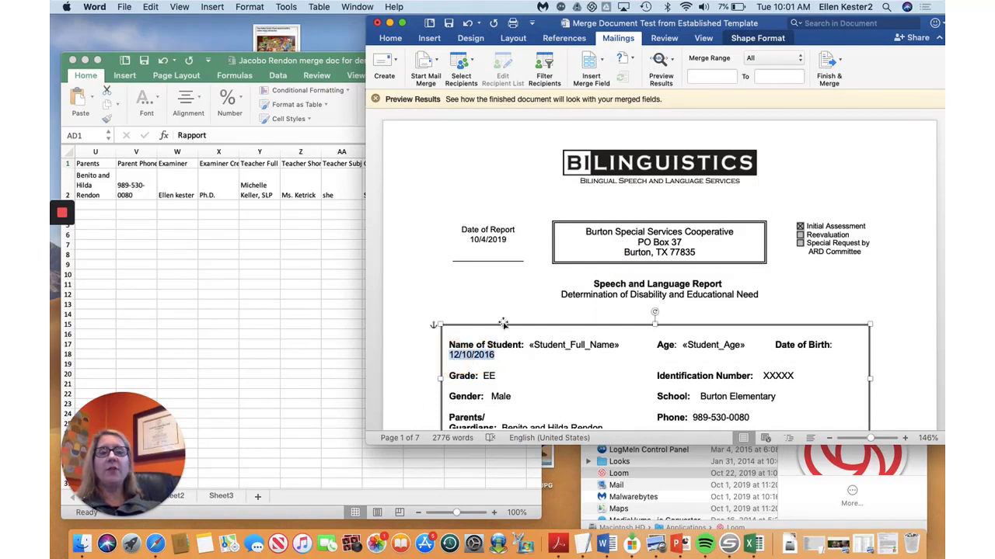
{"action": "left_click", "coordinate": [603, 65]}
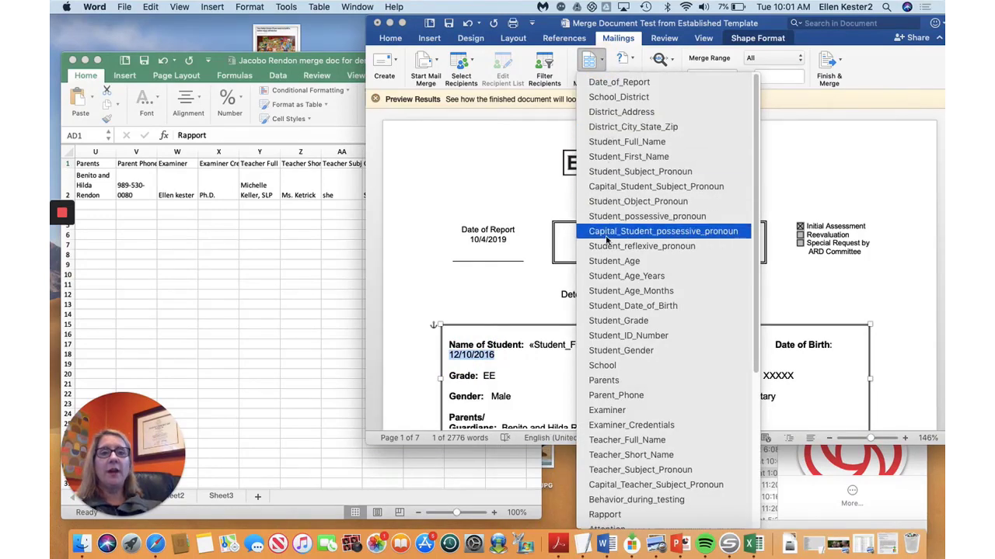
{"action": "left_click", "coordinate": [612, 306]}
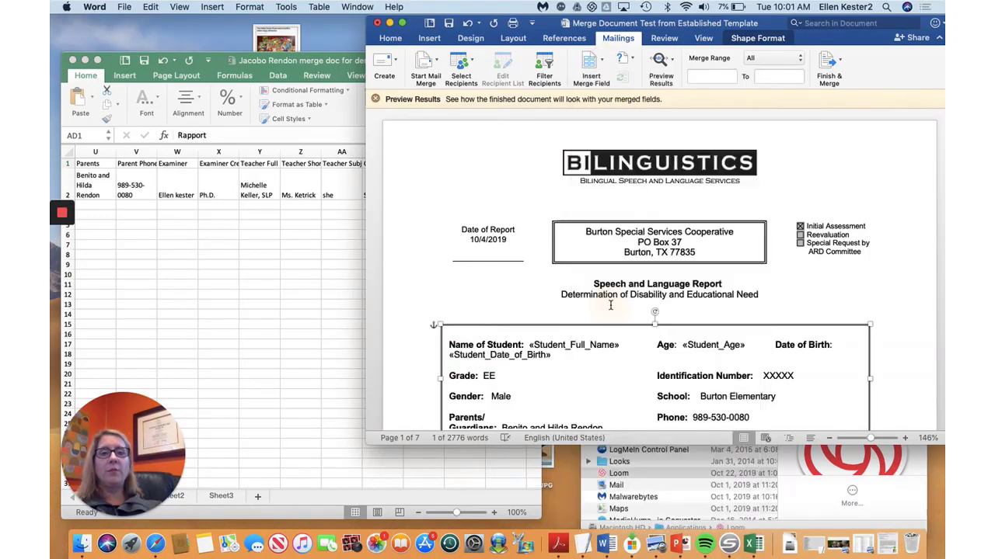
Step: Replace the grade value EE with the «Student_Grade» merge field
{"action": "double_click", "coordinate": [489, 376]}
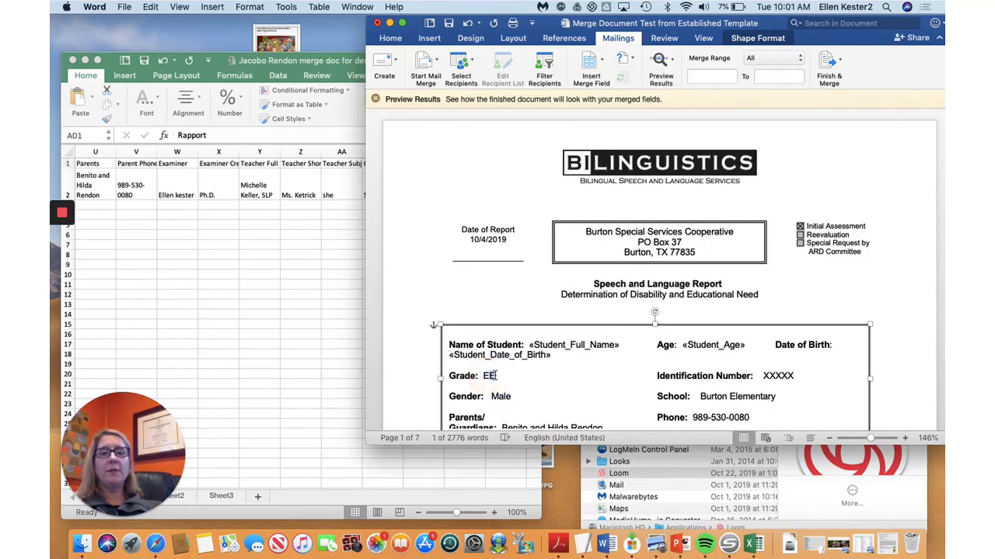
{"action": "left_click", "coordinate": [494, 376]}
{"action": "double_click", "coordinate": [489, 376]}
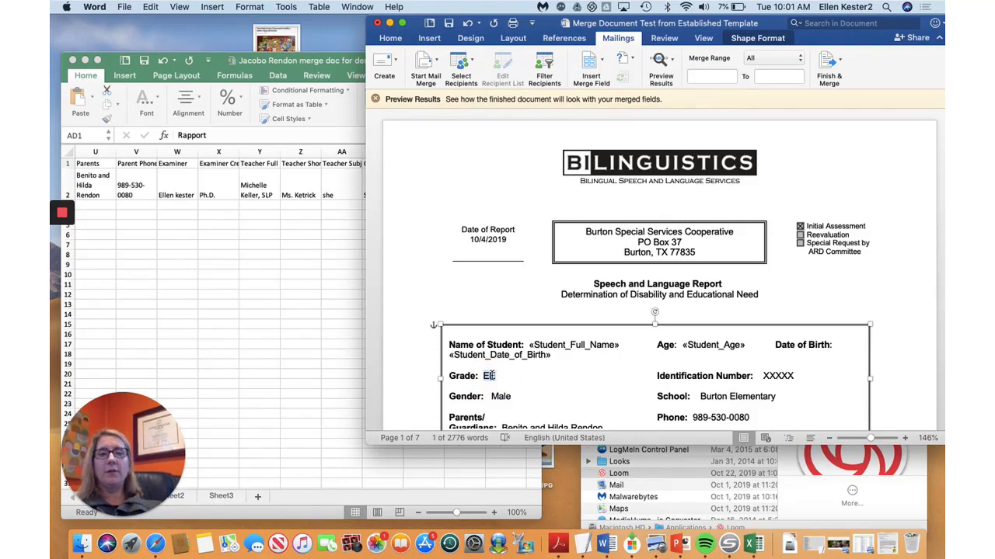
{"action": "left_click", "coordinate": [604, 59]}
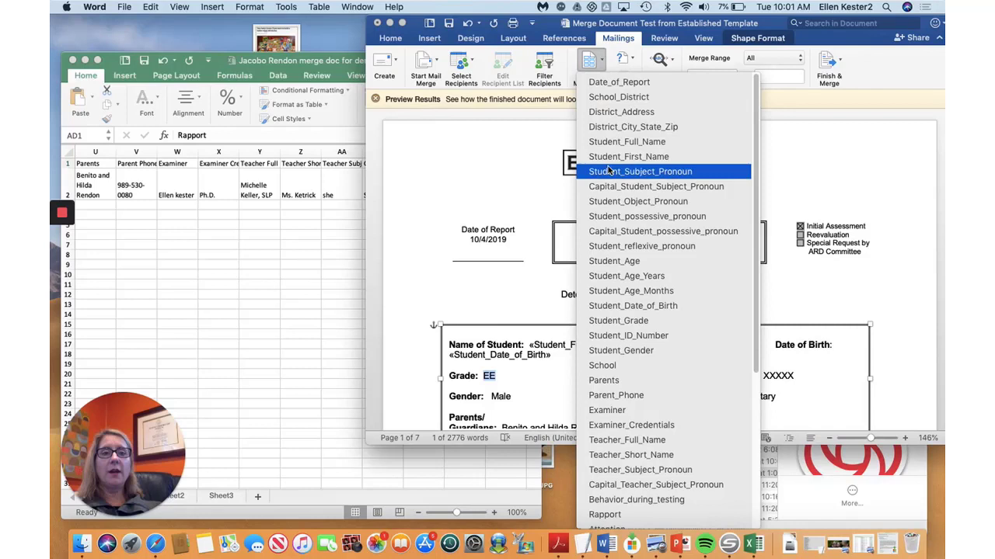
{"action": "left_click", "coordinate": [595, 321]}
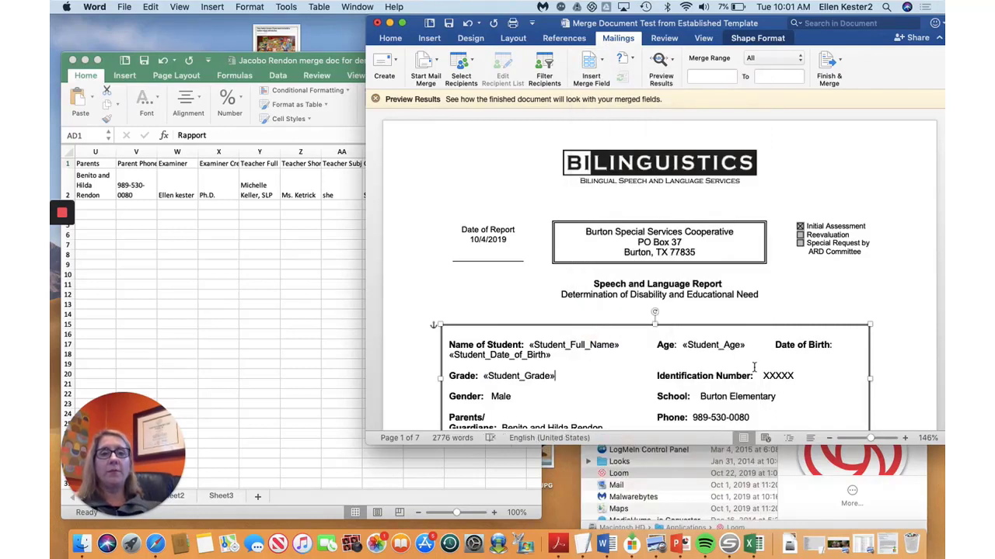
Step: Select the district name Burton Special Services Cooperative in the header address box
{"action": "left_click_drag", "start_coordinate": [794, 376], "coordinate": [769, 376]}
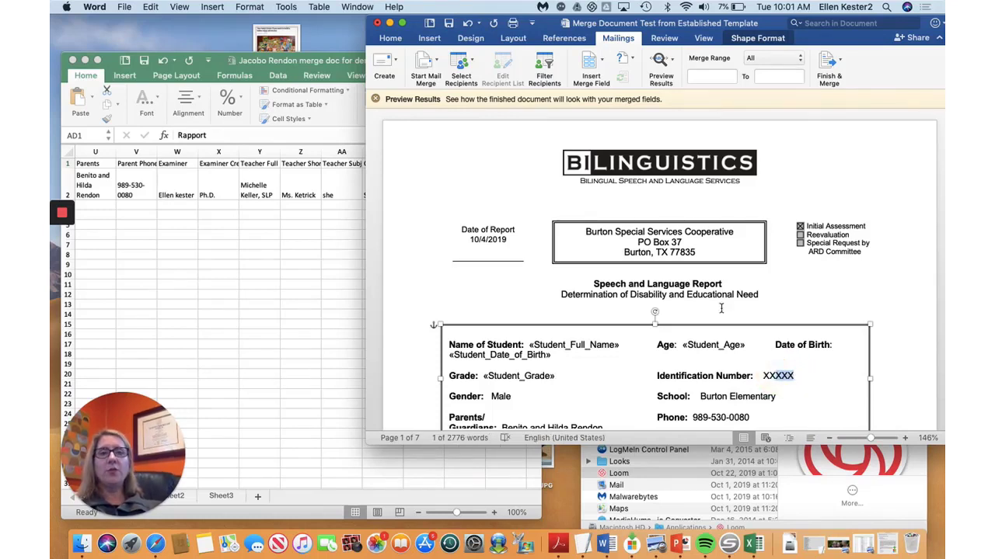
{"action": "left_click", "coordinate": [612, 234]}
{"action": "left_click", "coordinate": [591, 232]}
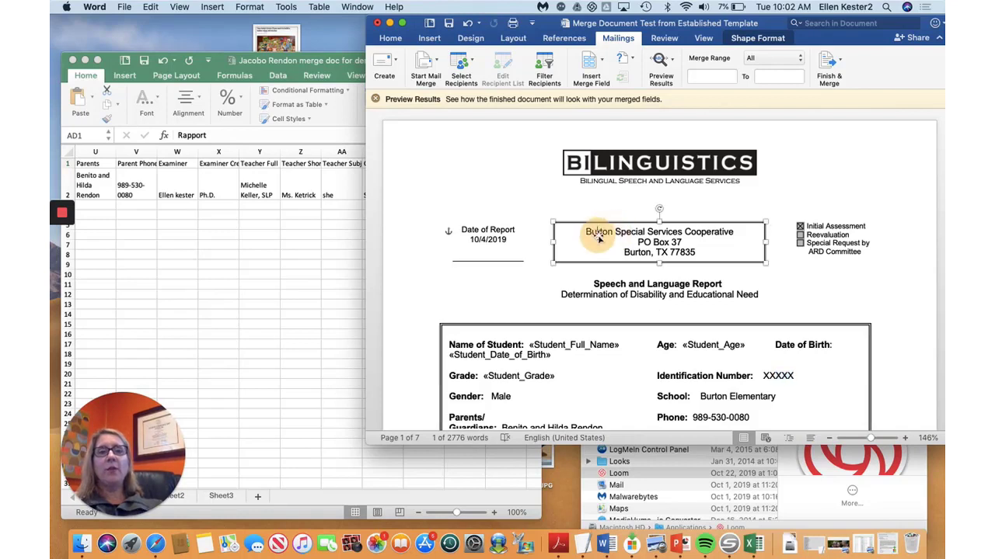
{"action": "left_click_drag", "start_coordinate": [587, 232], "coordinate": [734, 231]}
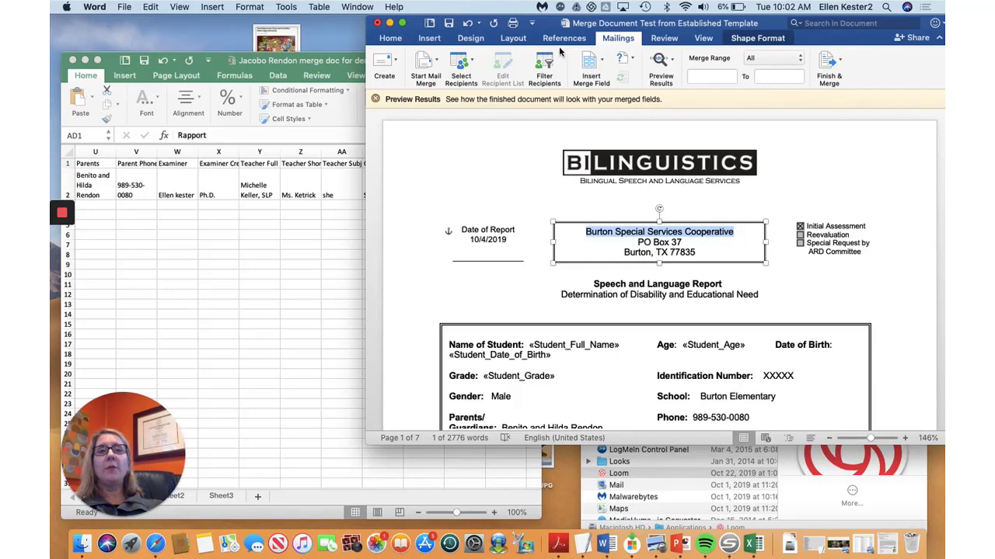
Step: Replace the district name and PO Box 37 with «School_District» and «District_Address»
{"action": "left_click", "coordinate": [600, 64]}
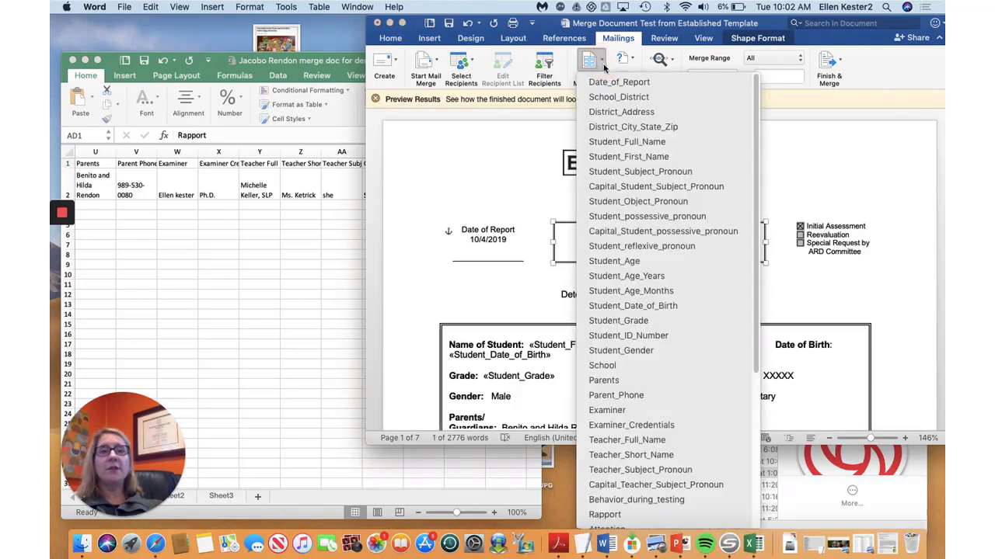
{"action": "left_click", "coordinate": [614, 97]}
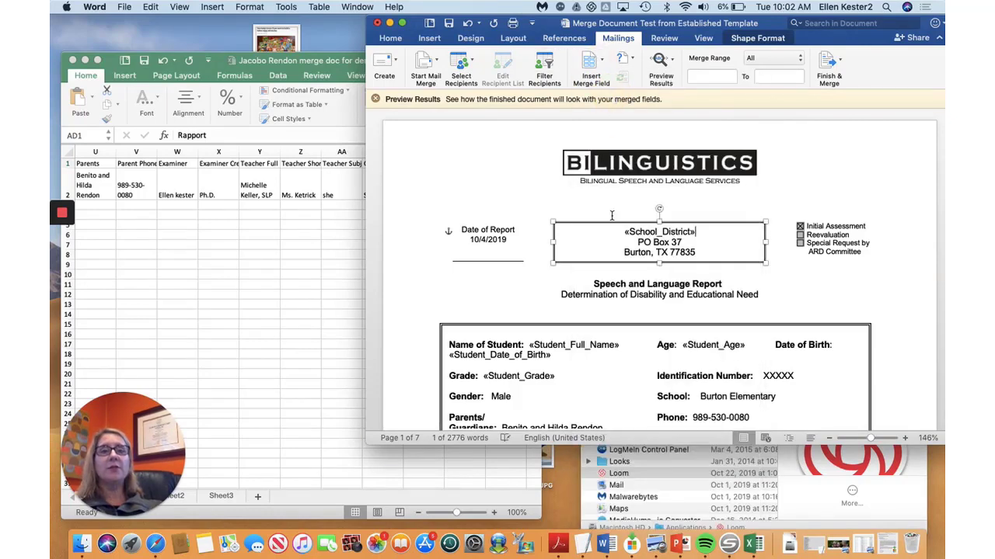
{"action": "left_click_drag", "start_coordinate": [683, 243], "coordinate": [637, 242]}
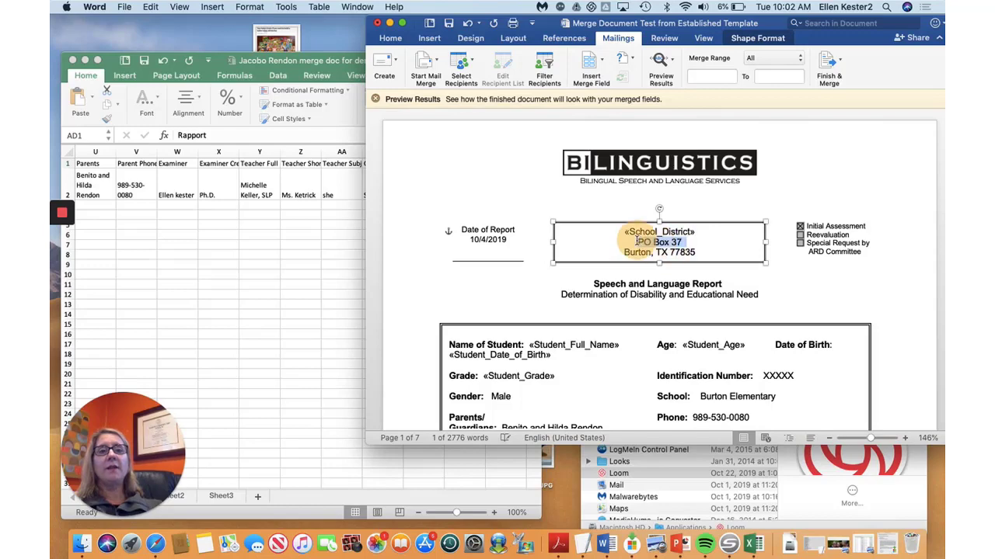
{"action": "left_click", "coordinate": [601, 64]}
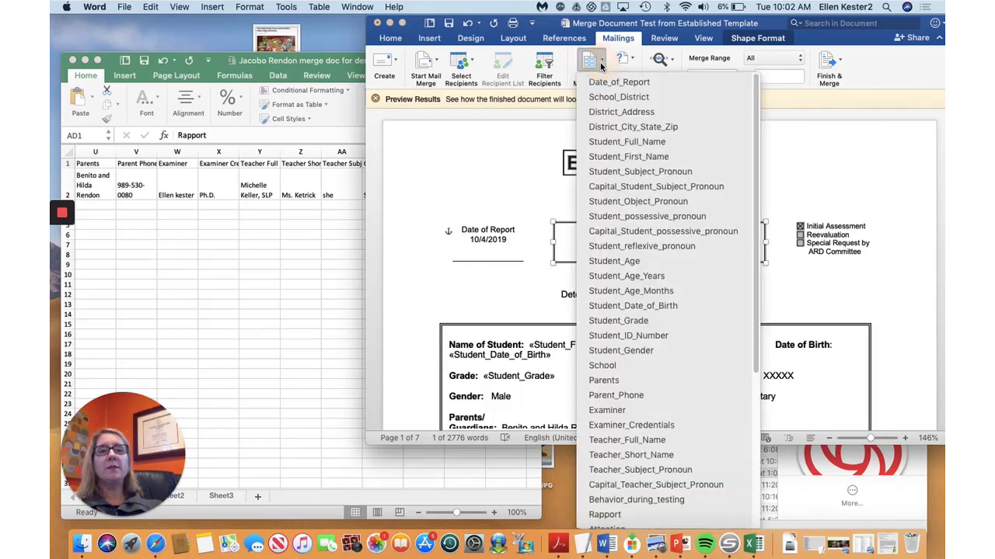
{"action": "left_click", "coordinate": [614, 113]}
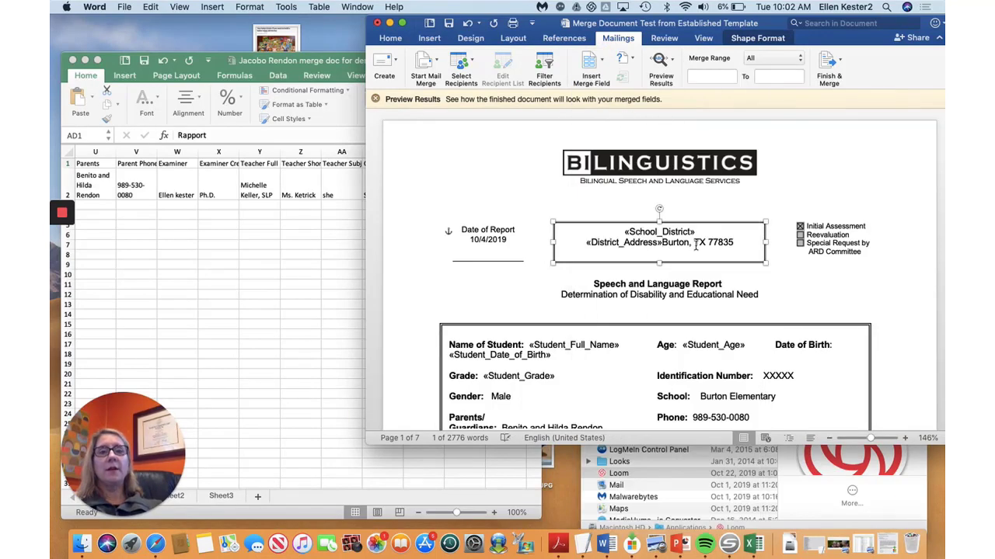
Step: Replace Burton, TX 77835 with «District_City_State_Zip» on its own line
{"action": "key", "text": "shift+Right"}
{"action": "key", "text": "shift+Right"}
{"action": "key", "text": "shift+Right"}
{"action": "key", "text": "shift+Right"}
{"action": "key", "text": "shift+Right"}
{"action": "key", "text": "shift+Right"}
{"action": "key", "text": "shift+Right"}
{"action": "key", "text": "shift+Right"}
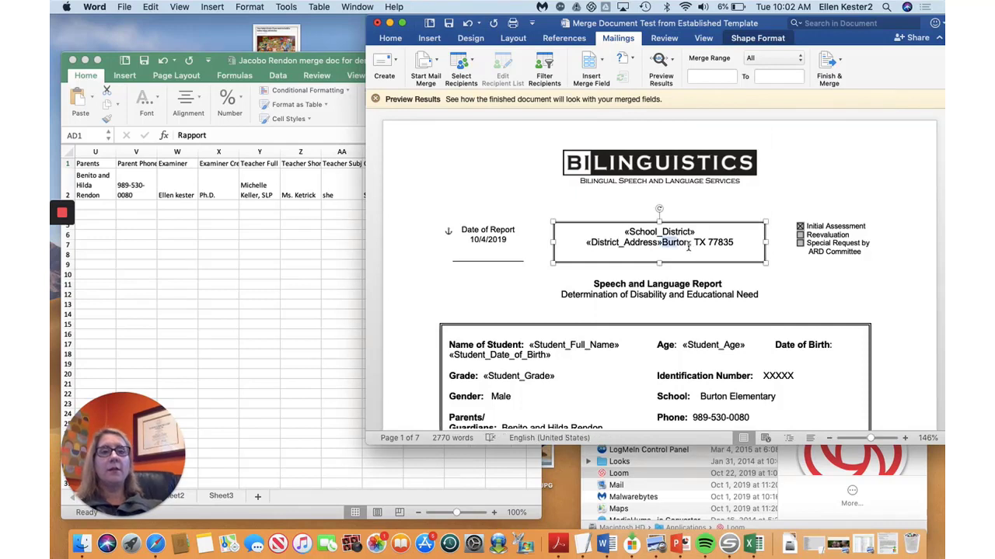
{"action": "key", "text": "shift+Right"}
{"action": "key", "text": "shift+Right"}
{"action": "key", "text": "shift+Right"}
{"action": "key", "text": "shift+Right"}
{"action": "key", "text": "shift+Right"}
{"action": "key", "text": "shift+Right"}
{"action": "key", "text": "shift+Right"}
{"action": "key", "text": "shift+Right"}
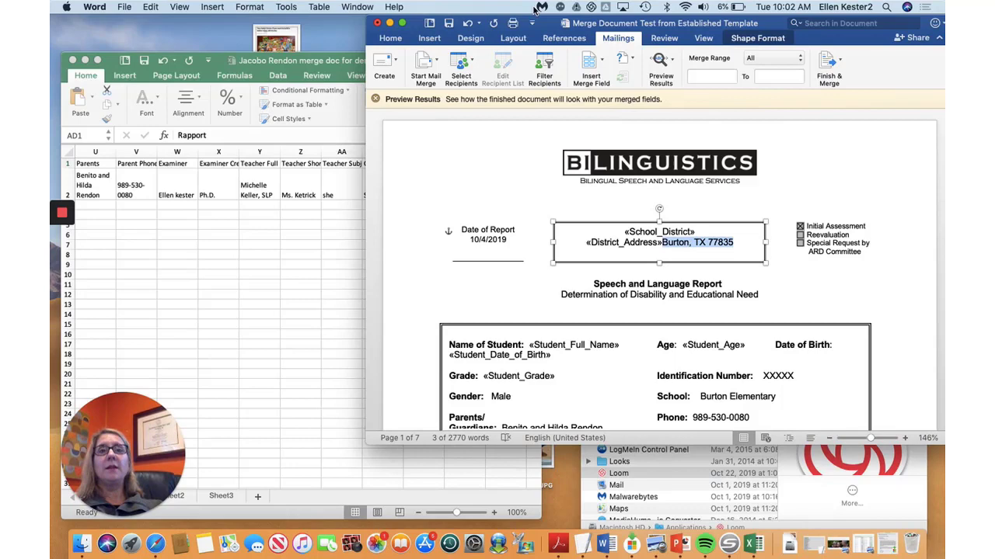
{"action": "left_click", "coordinate": [600, 69]}
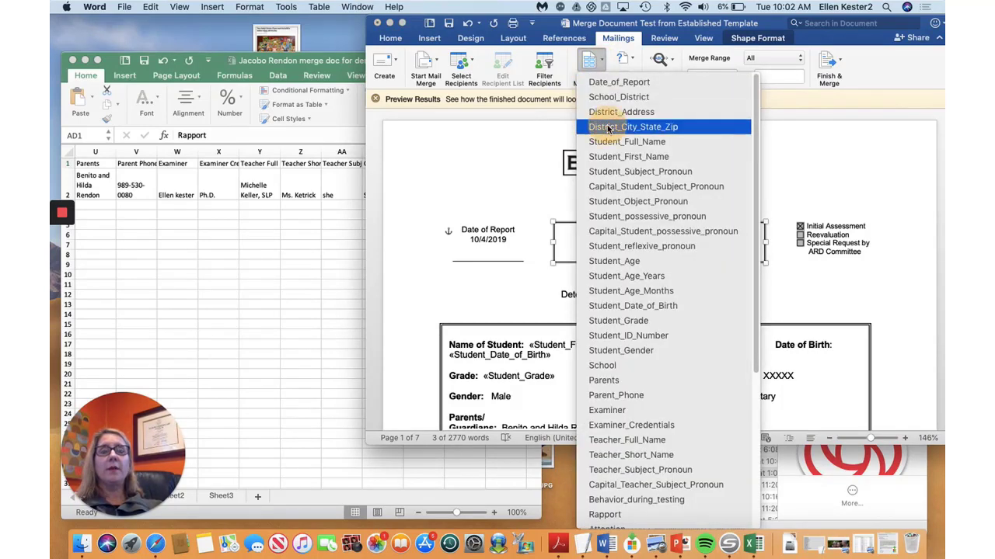
{"action": "left_click", "coordinate": [608, 129]}
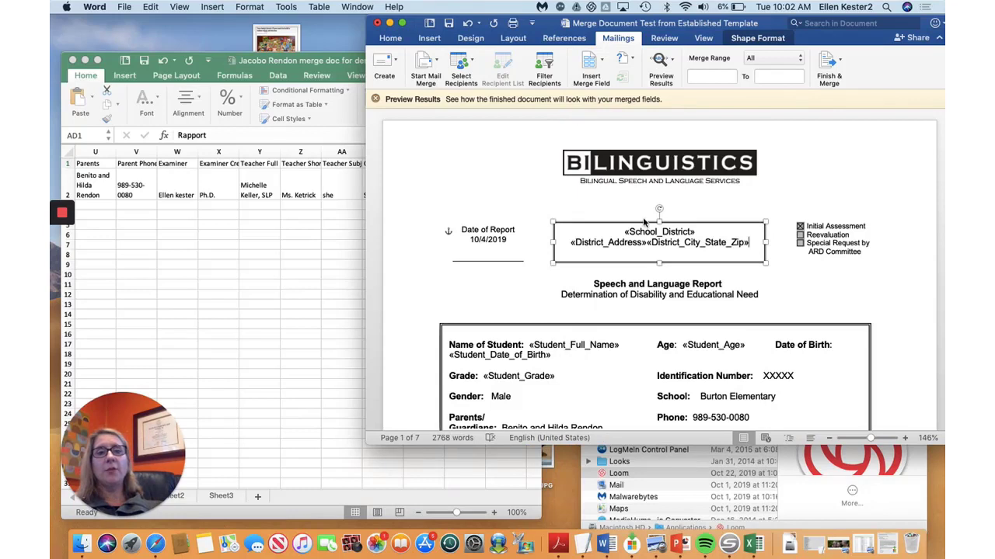
{"action": "left_click", "coordinate": [647, 242]}
{"action": "key", "text": "Return"}
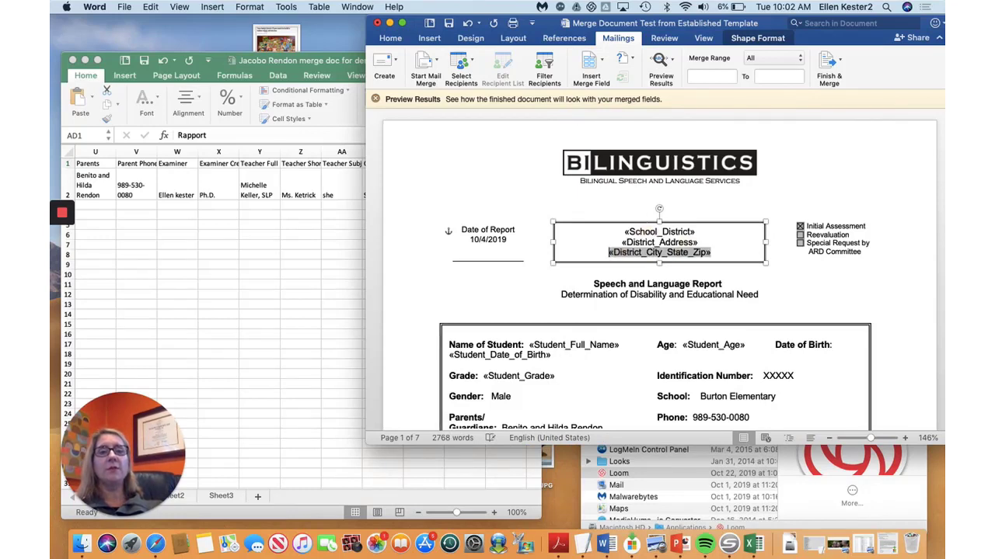
Step: Replace the report date 10/4/2019 with the «Date_of_Report» merge field
{"action": "scroll", "coordinate": [668, 247], "scroll_direction": "down", "scroll_amount": 1}
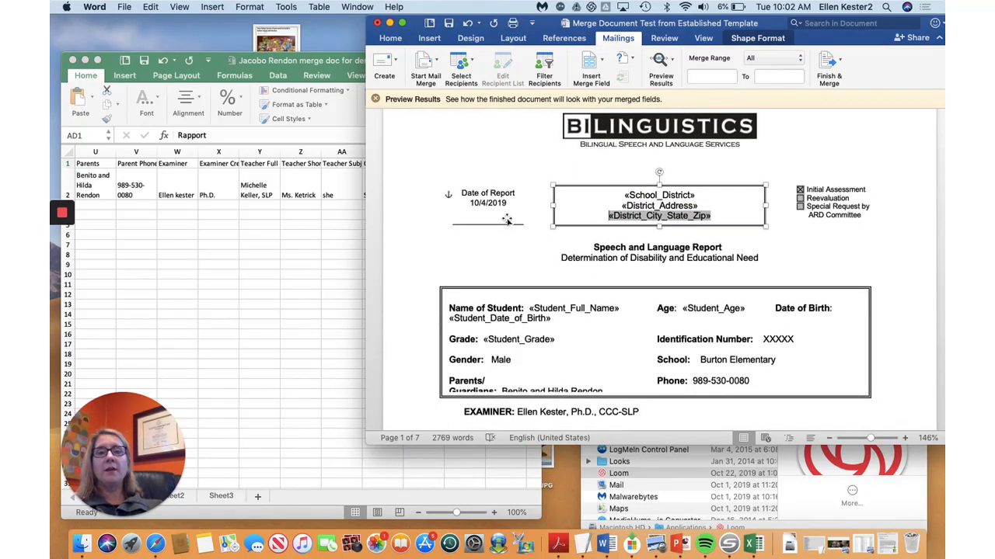
{"action": "left_click", "coordinate": [511, 206]}
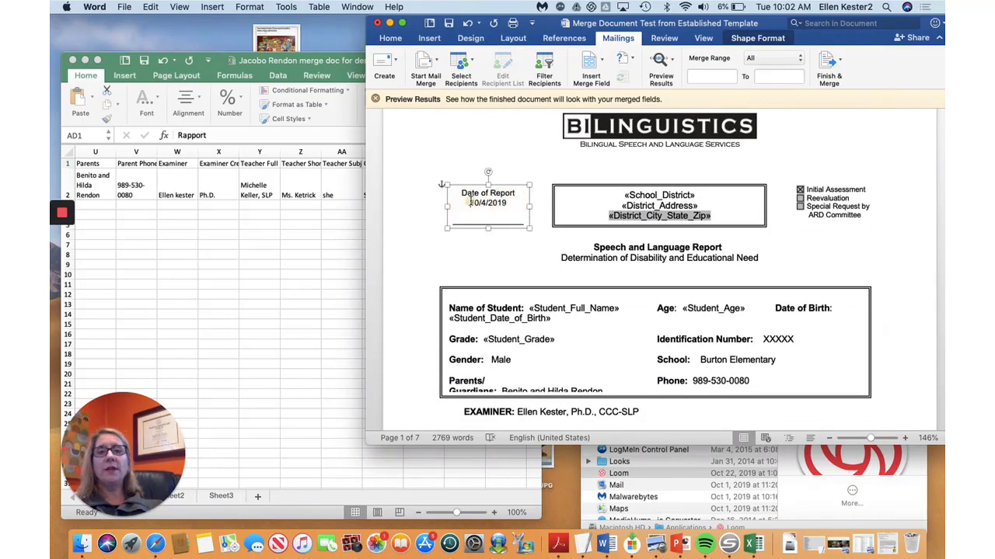
{"action": "left_click_drag", "start_coordinate": [470, 202], "coordinate": [508, 204]}
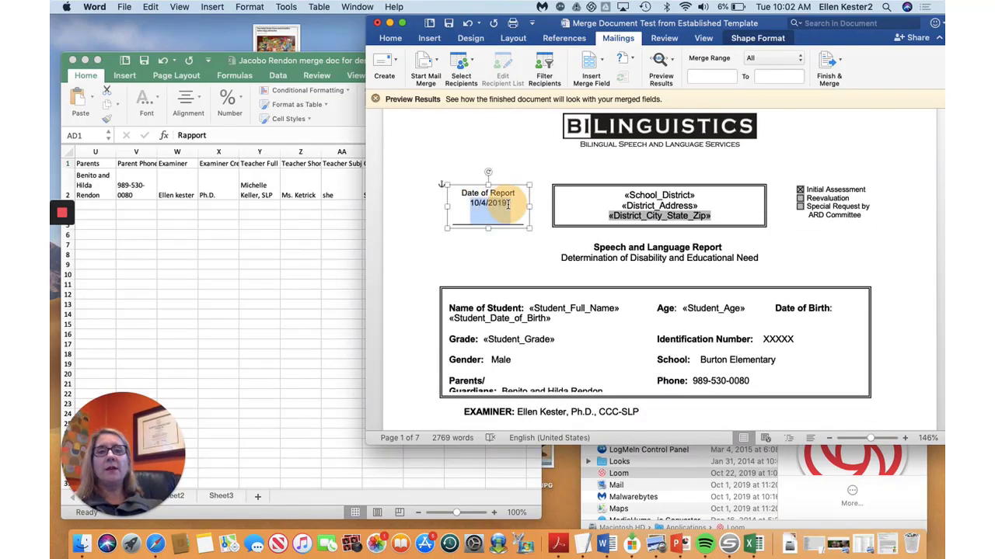
{"action": "left_click", "coordinate": [592, 62]}
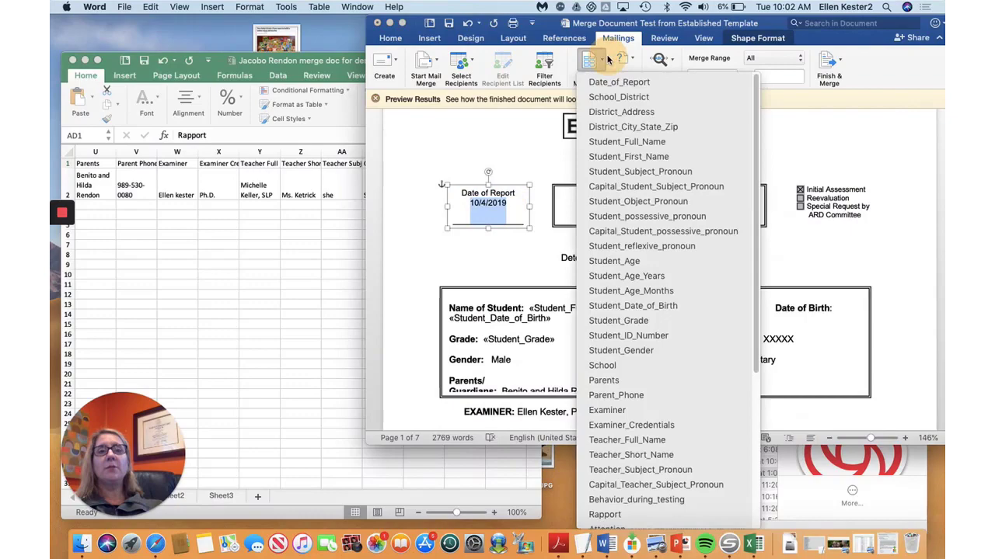
{"action": "left_click", "coordinate": [614, 82]}
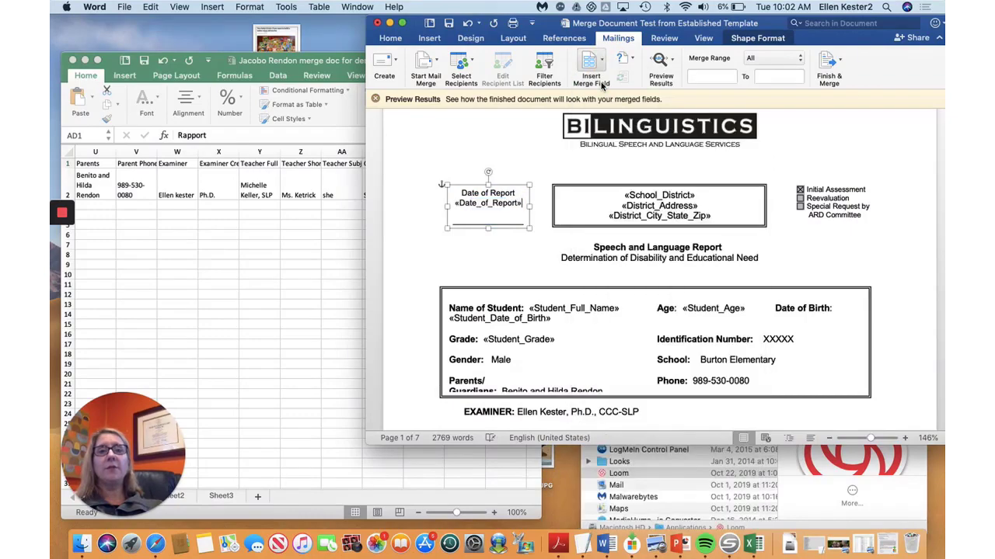
{"action": "scroll", "coordinate": [569, 358], "scroll_direction": "down", "scroll_amount": 5}
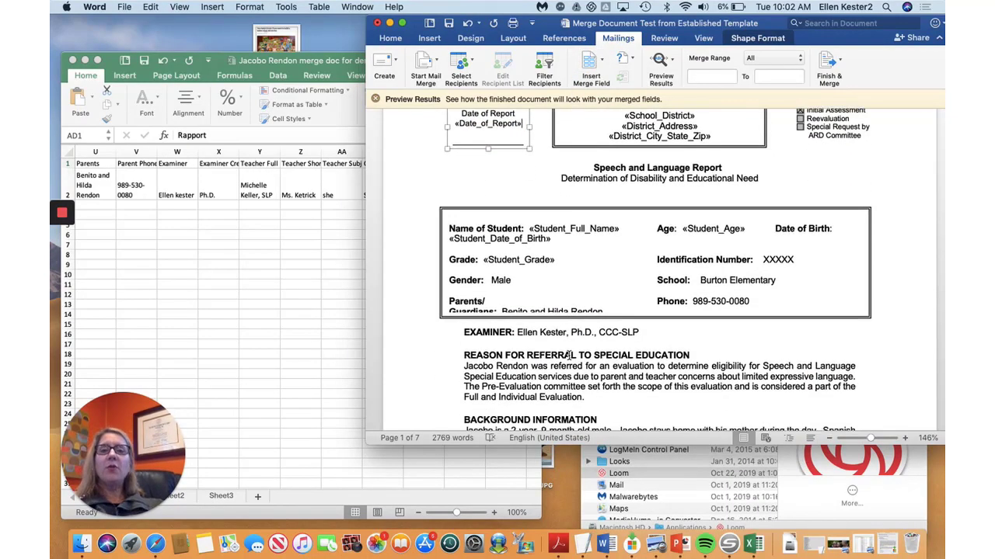
Step: Replace 'his' before 'mother' in Background Information with «Student_possessive_pronoun»
{"action": "scroll", "coordinate": [569, 358], "scroll_direction": "up", "scroll_amount": 1}
{"action": "scroll", "coordinate": [569, 357], "scroll_direction": "down", "scroll_amount": 2}
{"action": "scroll", "coordinate": [568, 357], "scroll_direction": "up", "scroll_amount": 3}
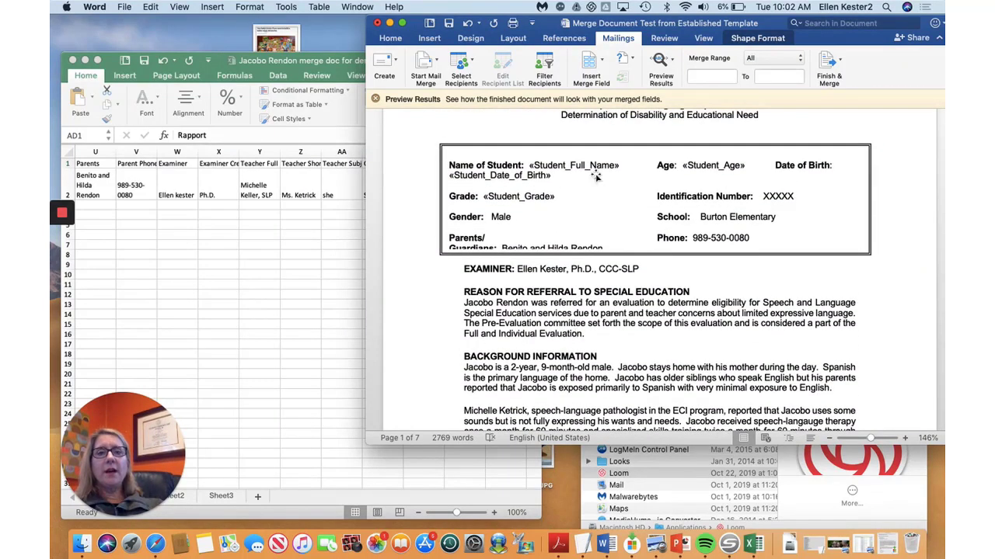
{"action": "left_click", "coordinate": [531, 306]}
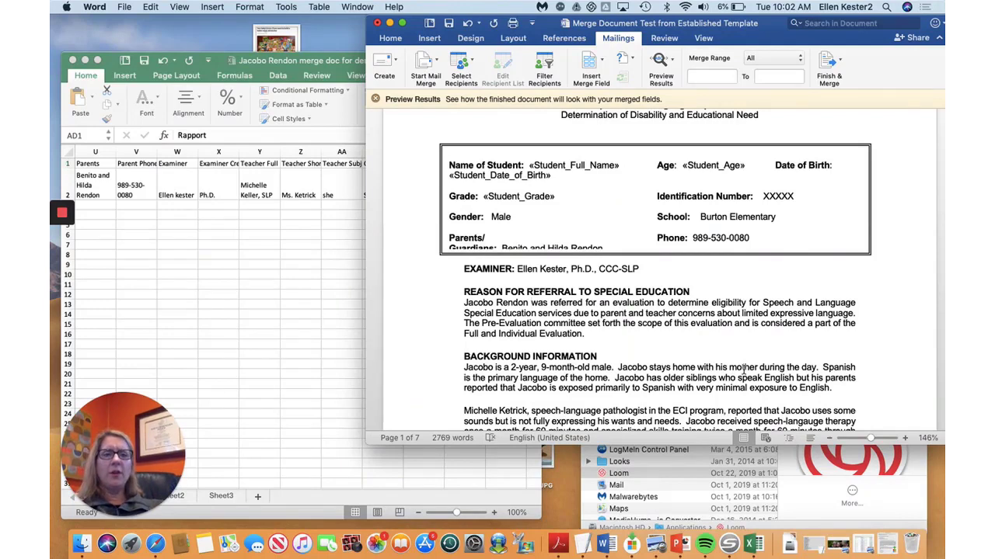
{"action": "left_click", "coordinate": [715, 367]}
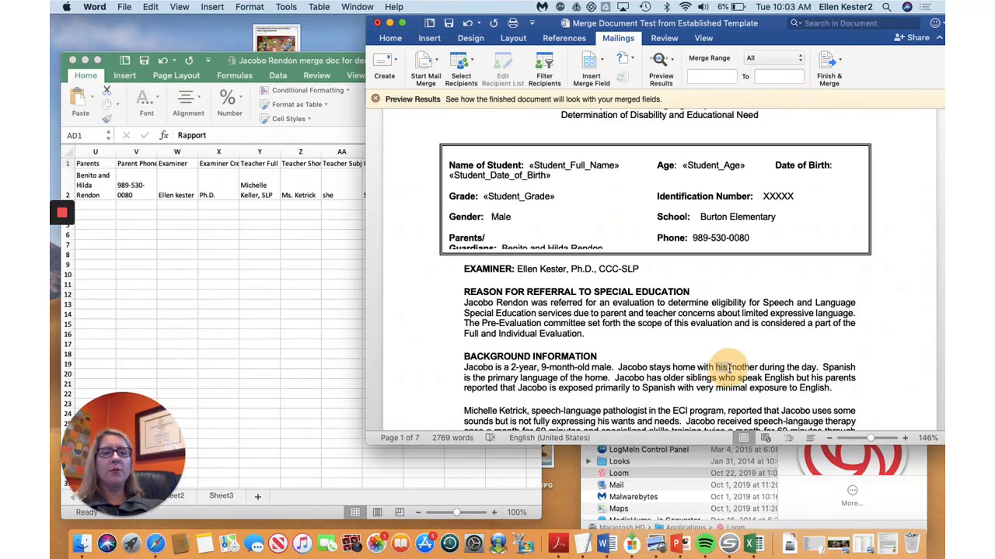
{"action": "left_click", "coordinate": [602, 57]}
{"action": "scroll", "coordinate": [609, 267], "scroll_direction": "down", "scroll_amount": 5}
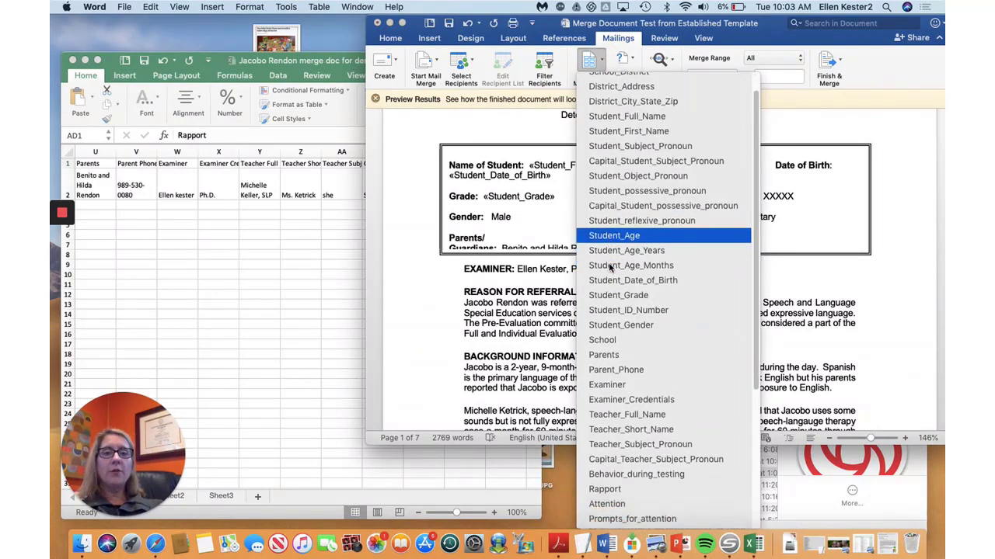
{"action": "scroll", "coordinate": [610, 267], "scroll_direction": "down", "scroll_amount": 3}
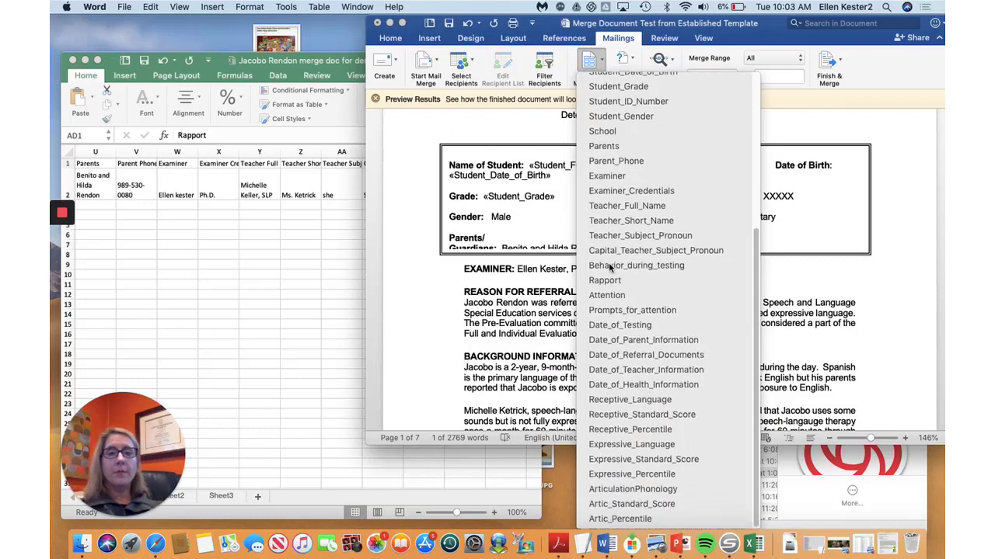
{"action": "scroll", "coordinate": [610, 268], "scroll_direction": "up", "scroll_amount": 5}
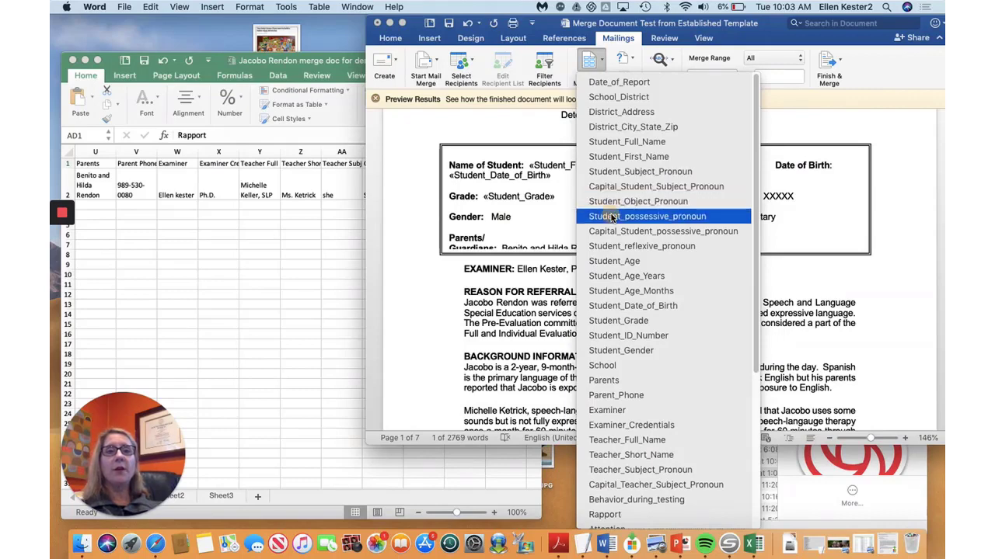
{"action": "left_click", "coordinate": [611, 217]}
{"action": "scroll", "coordinate": [628, 310], "scroll_direction": "down", "scroll_amount": 2}
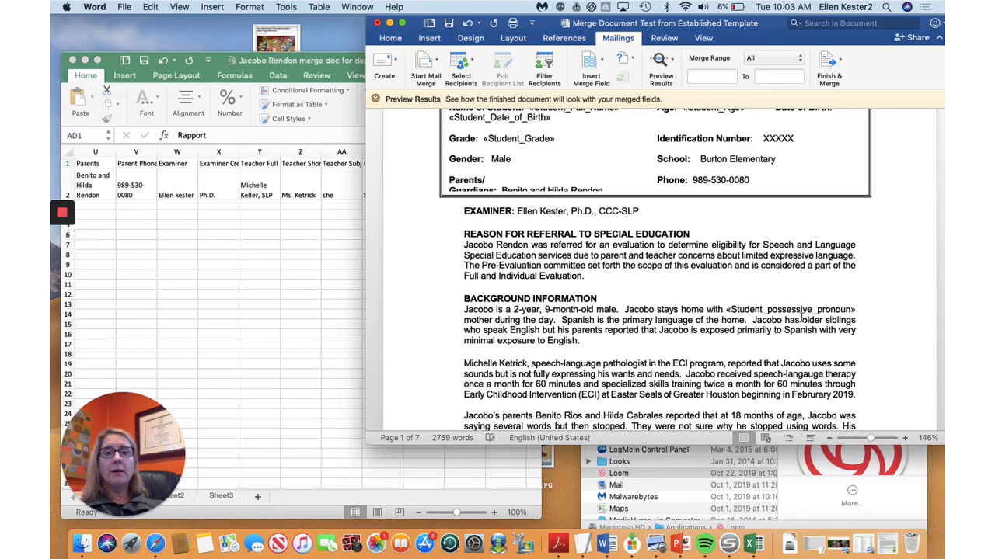
Step: Swap 'He' in Behavior During Testing for «Capital_Student_Subject_Pronoun» and save the template
{"action": "scroll", "coordinate": [632, 389], "scroll_direction": "down", "scroll_amount": 4}
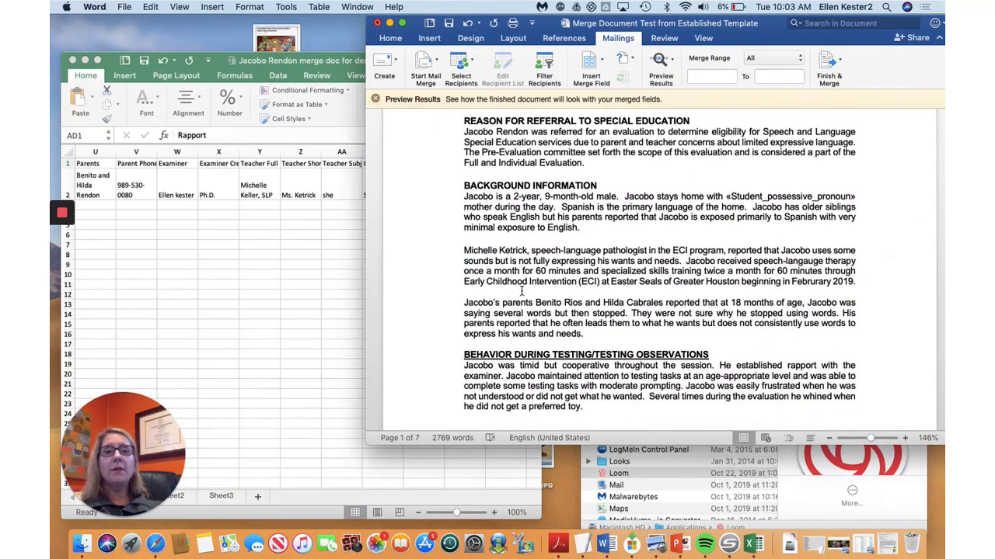
{"action": "scroll", "coordinate": [522, 290], "scroll_direction": "down", "scroll_amount": 5}
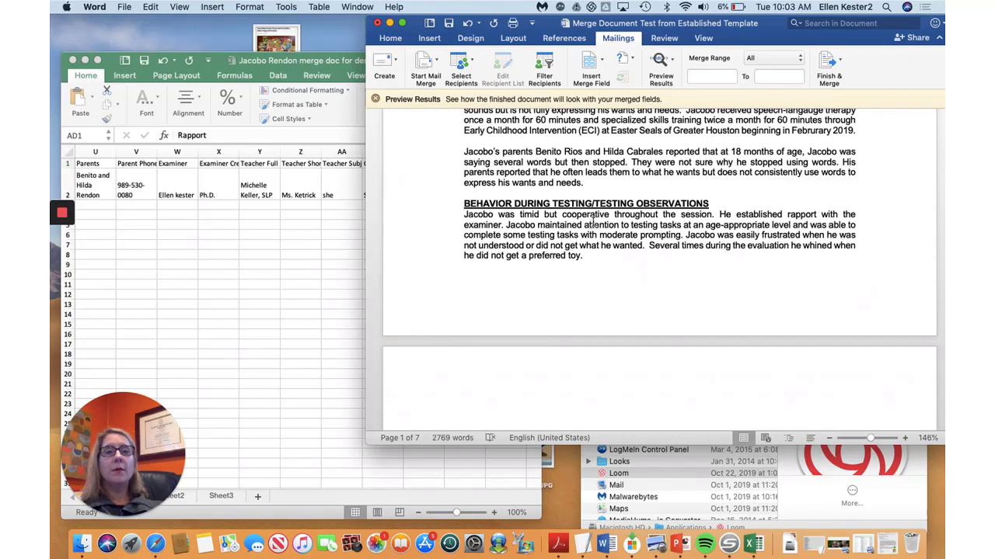
{"action": "left_click_drag", "start_coordinate": [720, 213], "coordinate": [731, 214]}
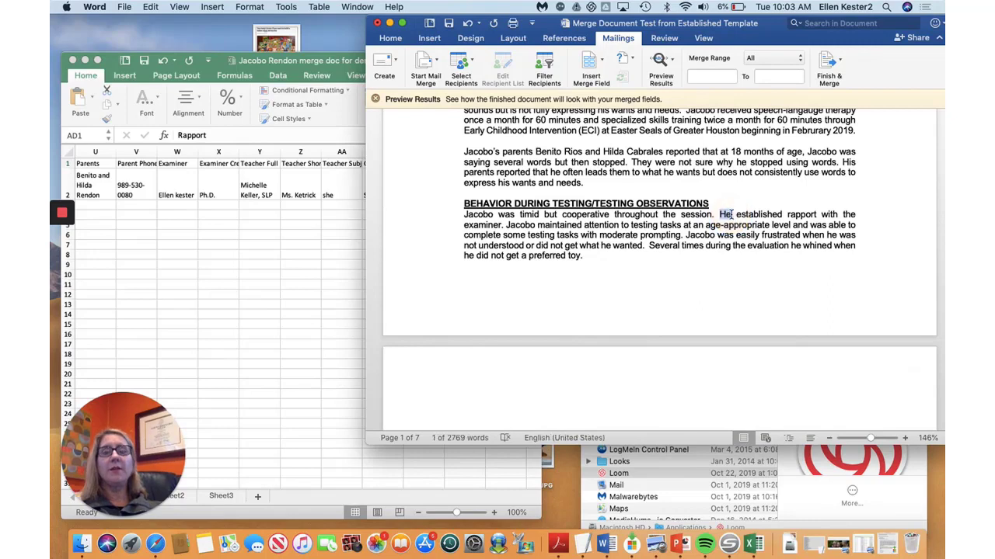
{"action": "left_click", "coordinate": [603, 63]}
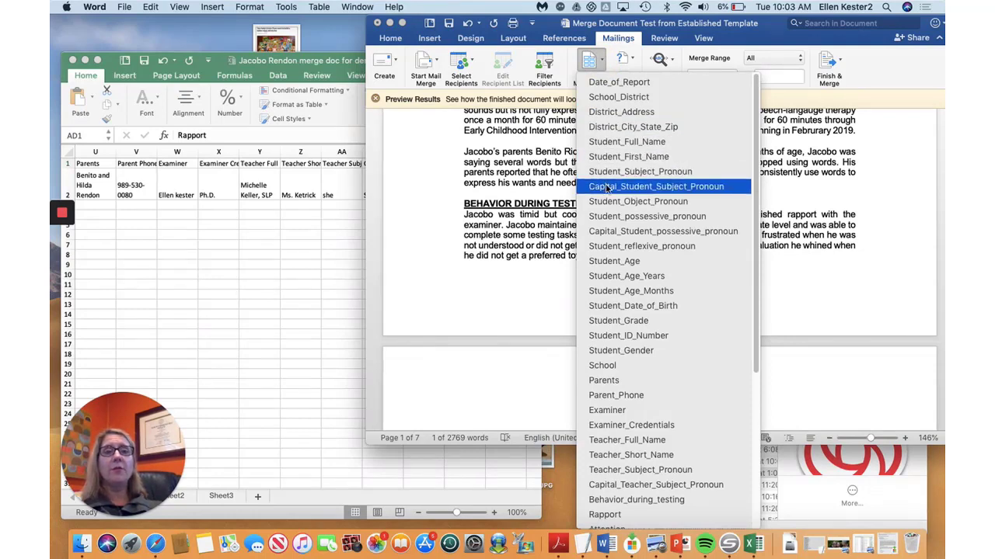
{"action": "left_click", "coordinate": [606, 187]}
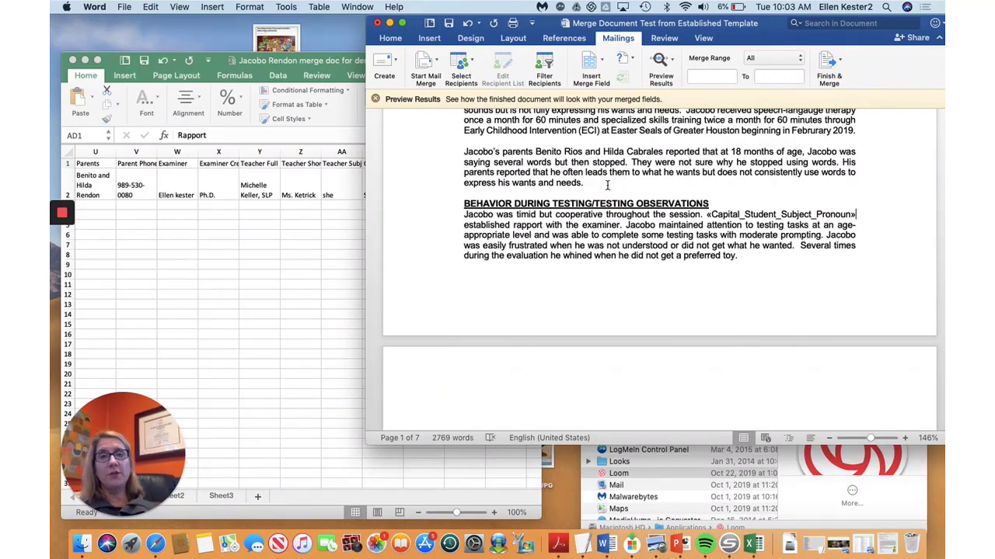
{"action": "left_click", "coordinate": [449, 25]}
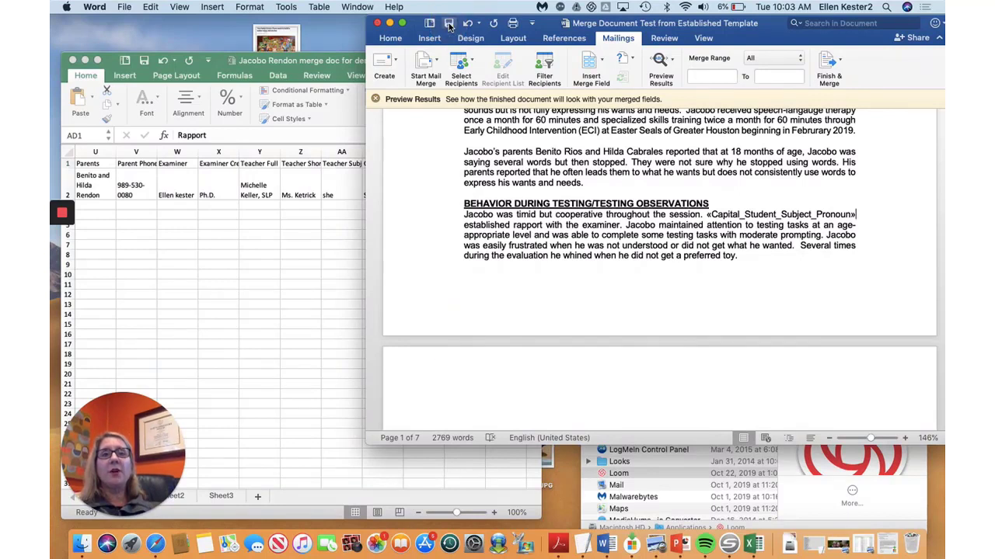
{"action": "scroll", "coordinate": [612, 373], "scroll_direction": "up", "scroll_amount": 1}
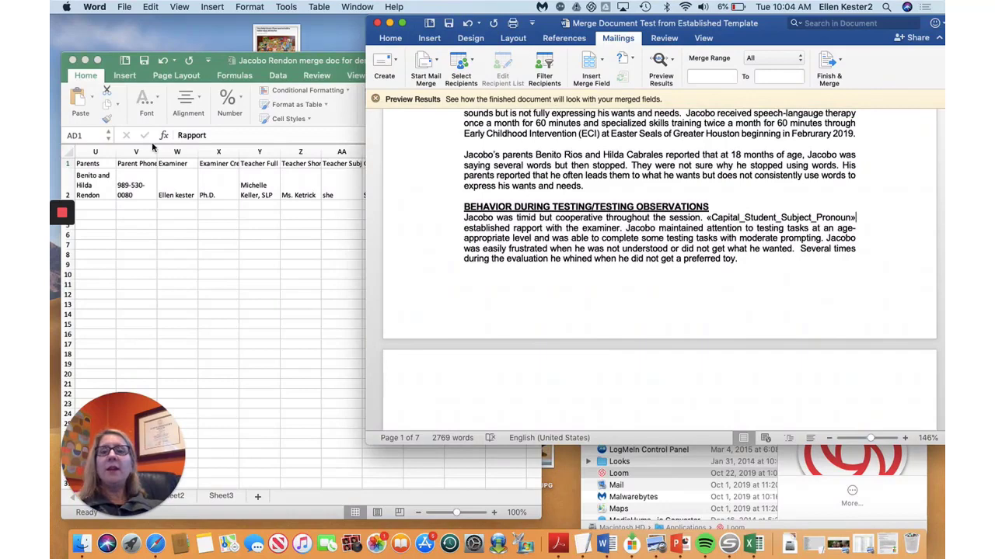
{"action": "left_click", "coordinate": [177, 225]}
{"action": "left_click", "coordinate": [147, 174]}
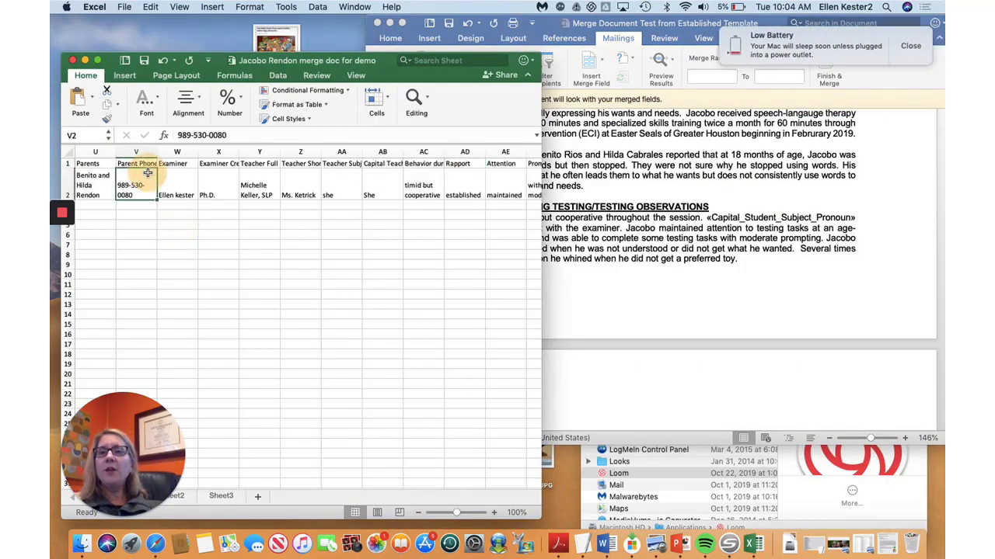
{"action": "key", "text": "Up"}
{"action": "key", "text": "Left"}
{"action": "key", "text": "Left"}
{"action": "key", "text": "Left"}
{"action": "key", "text": "Left"}
{"action": "key", "text": "Left"}
{"action": "key", "text": "Left"}
{"action": "key", "text": "Left"}
{"action": "key", "text": "Left"}
{"action": "key", "text": "Left"}
{"action": "key", "text": "Left"}
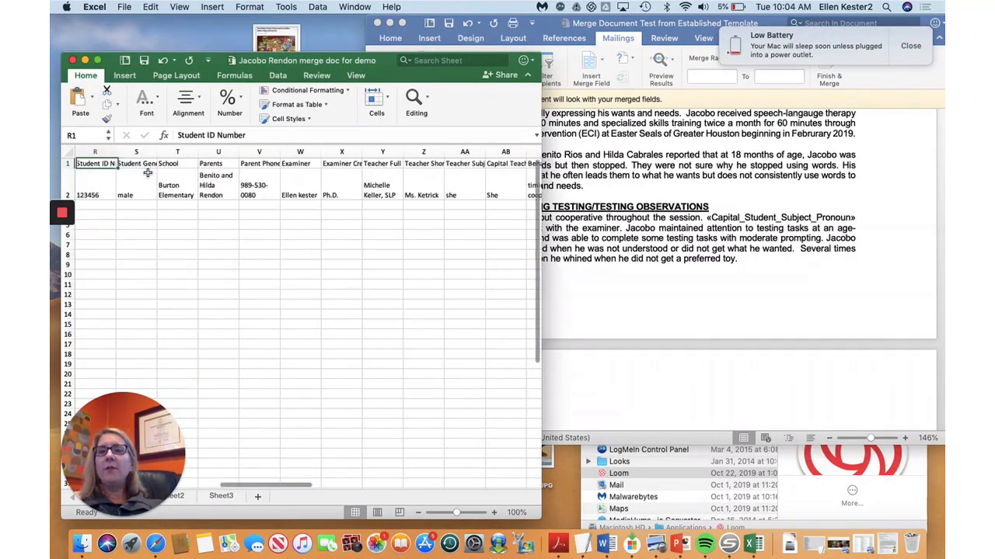
{"action": "key", "text": "Left"}
{"action": "key", "text": "Left"}
{"action": "key", "text": "Left"}
{"action": "key", "text": "Left"}
{"action": "key", "text": "Left"}
{"action": "key", "text": "Left"}
{"action": "key", "text": "Left"}
{"action": "key", "text": "Left"}
{"action": "key", "text": "Left"}
{"action": "key", "text": "Left"}
{"action": "key", "text": "Left"}
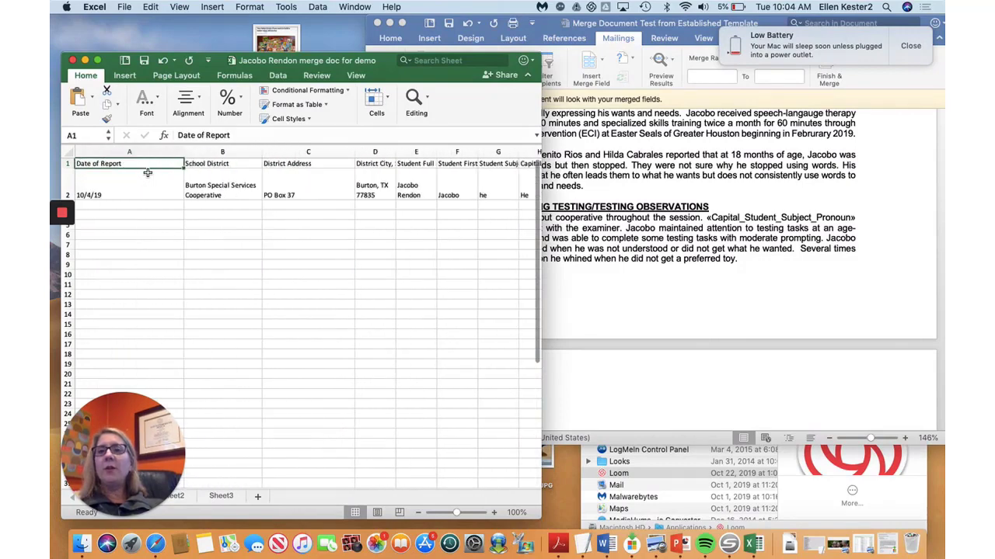
{"action": "key", "text": "Down"}
{"action": "key", "text": "Right"}
{"action": "key", "text": "Right"}
{"action": "key", "text": "Right"}
{"action": "key", "text": "Right"}
{"action": "key", "text": "Right"}
{"action": "key", "text": "Right"}
{"action": "key", "text": "Right"}
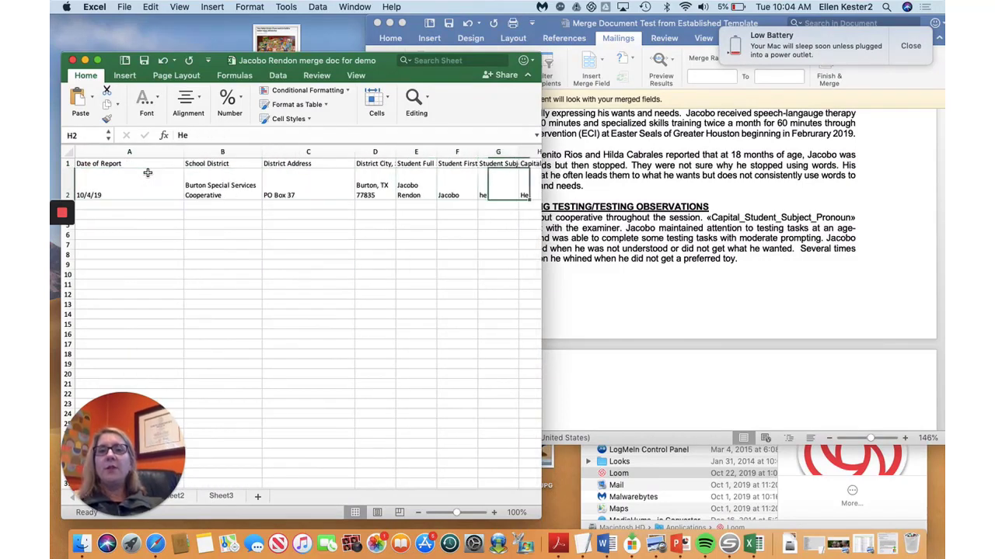
{"action": "key", "text": "Right"}
{"action": "key", "text": "Right"}
{"action": "key", "text": "Right"}
{"action": "key", "text": "Right"}
{"action": "key", "text": "Right"}
{"action": "key", "text": "Right"}
{"action": "key", "text": "Right"}
{"action": "key", "text": "Right"}
{"action": "key", "text": "Right"}
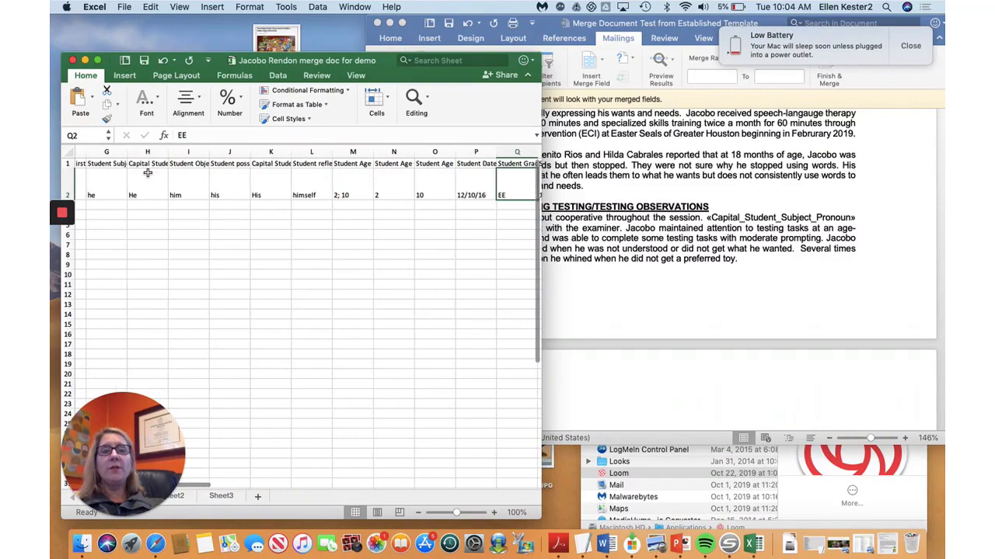
{"action": "key", "text": "Right"}
{"action": "key", "text": "Right"}
{"action": "key", "text": "Right"}
{"action": "left_click", "coordinate": [737, 163]}
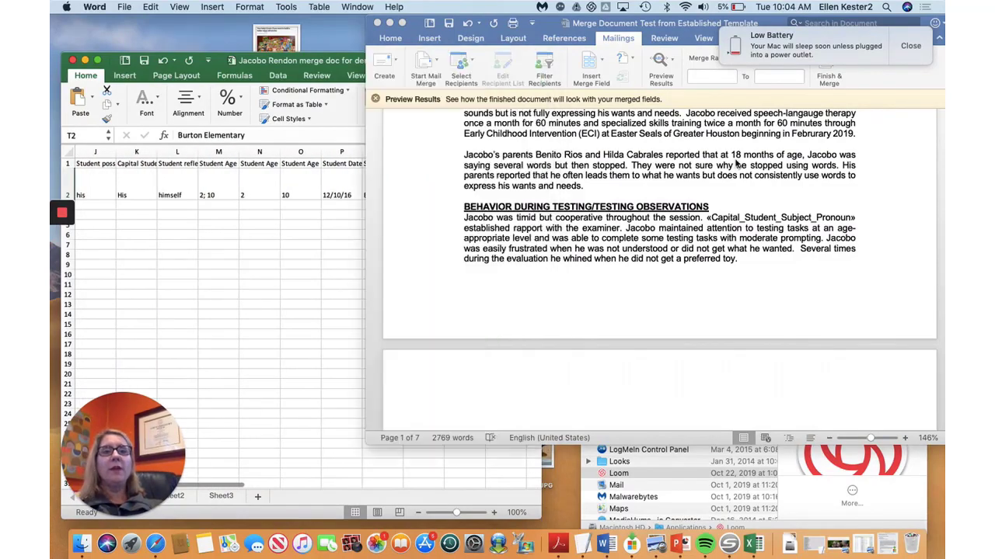
Step: Finish the merge as editable individual documents, producing the filled-in Letters1 report
{"action": "scroll", "coordinate": [588, 174], "scroll_direction": "up", "scroll_amount": 10}
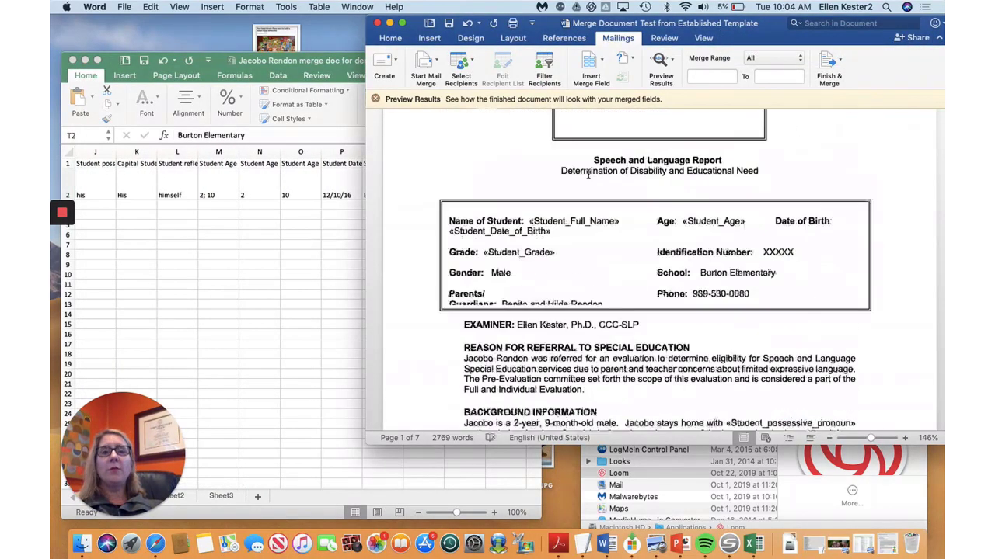
{"action": "scroll", "coordinate": [588, 175], "scroll_direction": "up", "scroll_amount": 5}
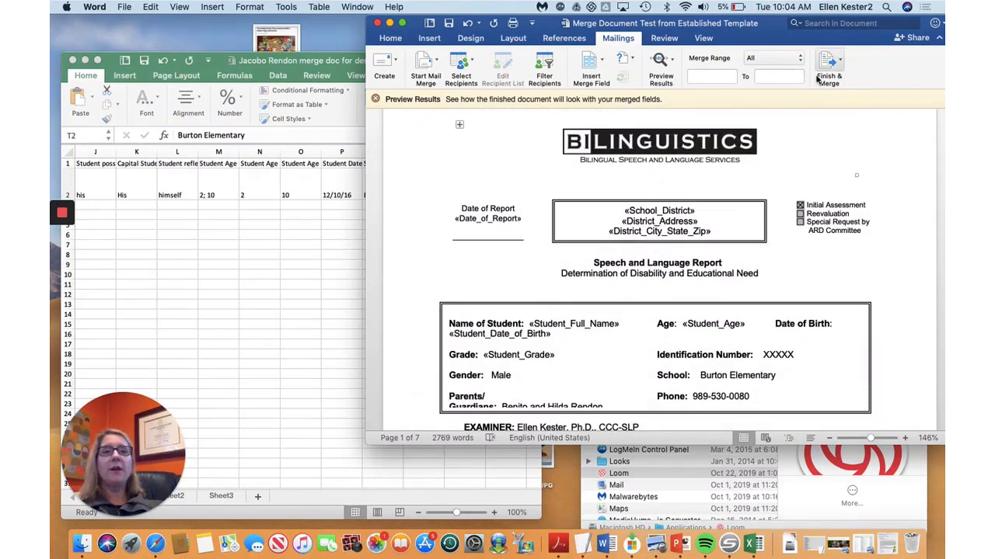
{"action": "left_click", "coordinate": [841, 60]}
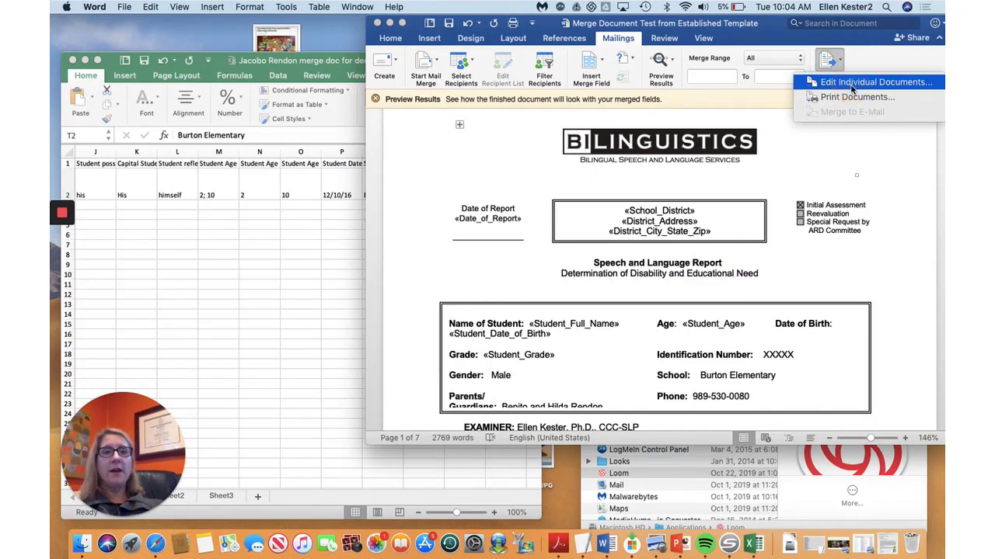
{"action": "left_click", "coordinate": [852, 82]}
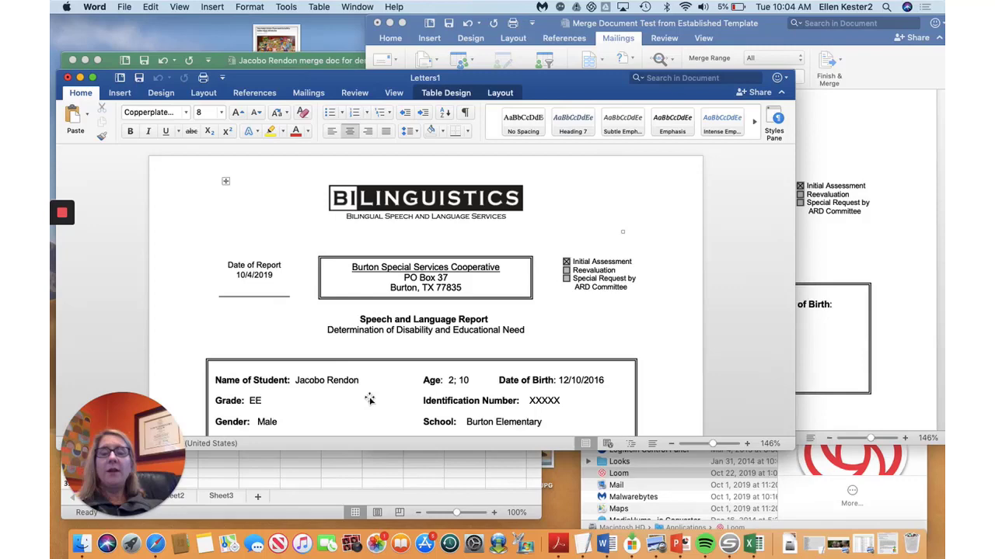
{"action": "scroll", "coordinate": [343, 418], "scroll_direction": "down", "scroll_amount": 5}
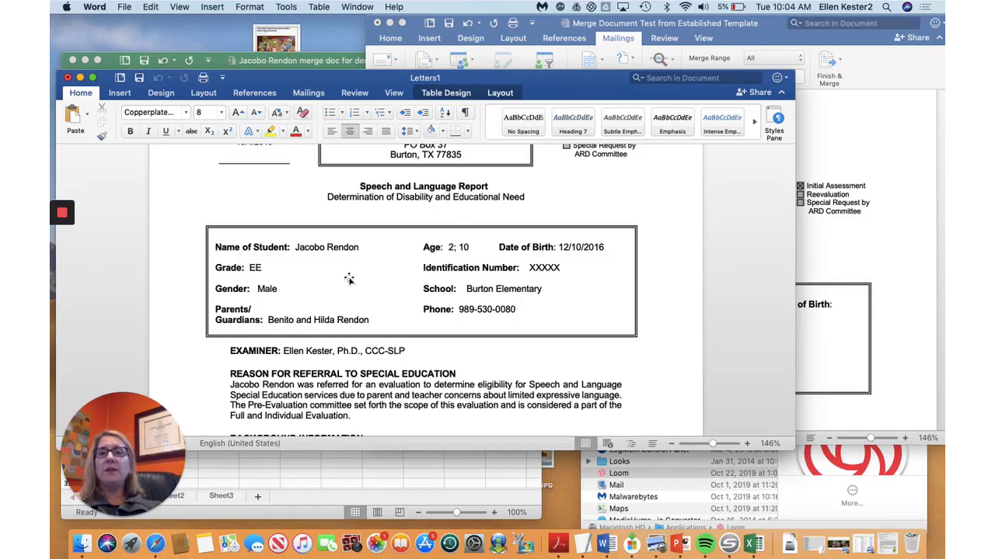
{"action": "scroll", "coordinate": [269, 295], "scroll_direction": "down", "scroll_amount": 3}
{"action": "scroll", "coordinate": [270, 295], "scroll_direction": "down", "scroll_amount": 6}
{"action": "scroll", "coordinate": [270, 295], "scroll_direction": "up", "scroll_amount": 3}
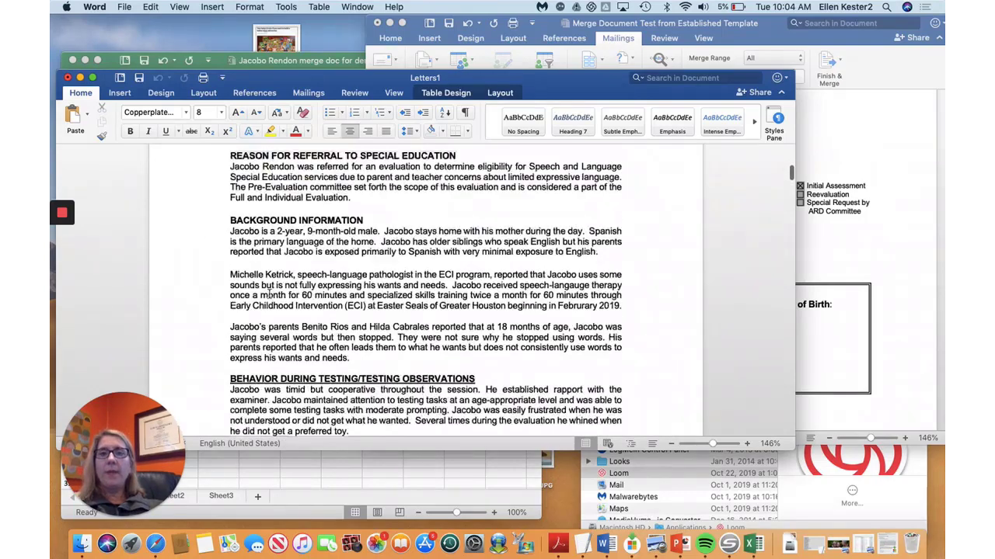
{"action": "scroll", "coordinate": [269, 296], "scroll_direction": "up", "scroll_amount": 5}
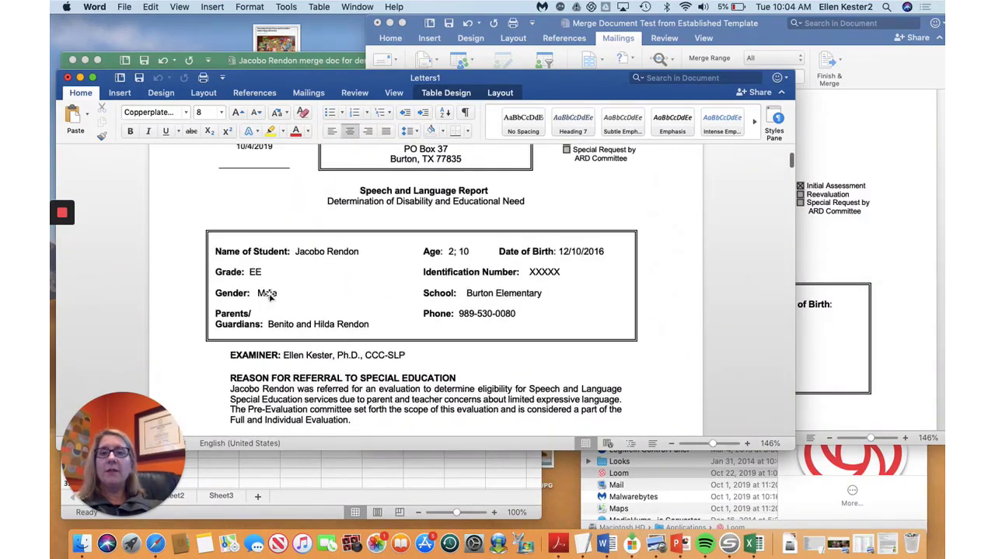
{"action": "left_click", "coordinate": [279, 282]}
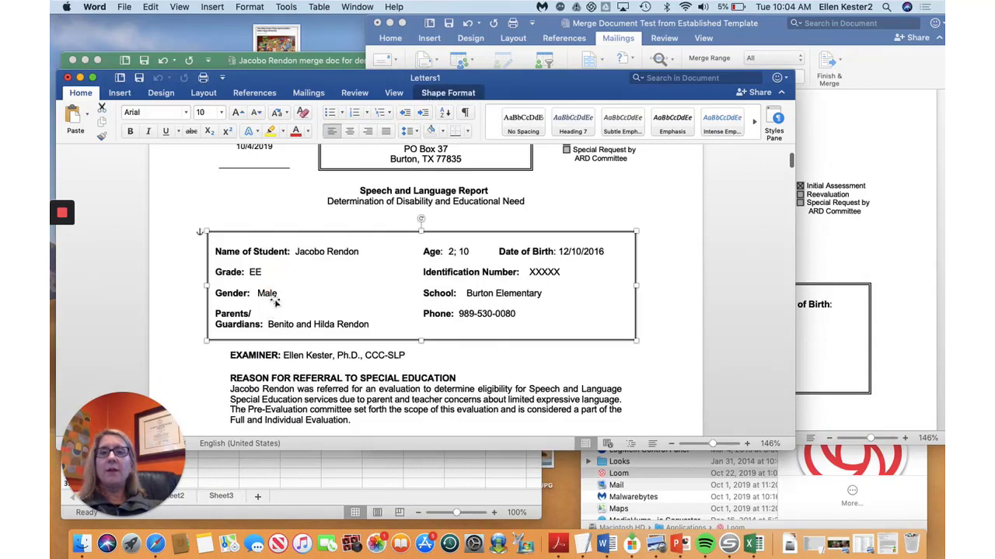
{"action": "double_click", "coordinate": [255, 271]}
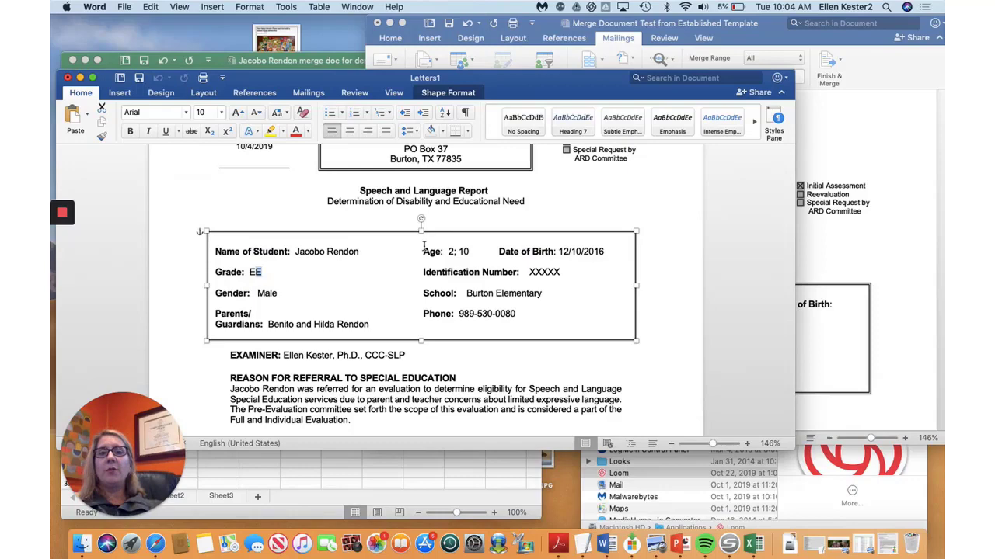
{"action": "scroll", "coordinate": [394, 284], "scroll_direction": "up", "scroll_amount": 4}
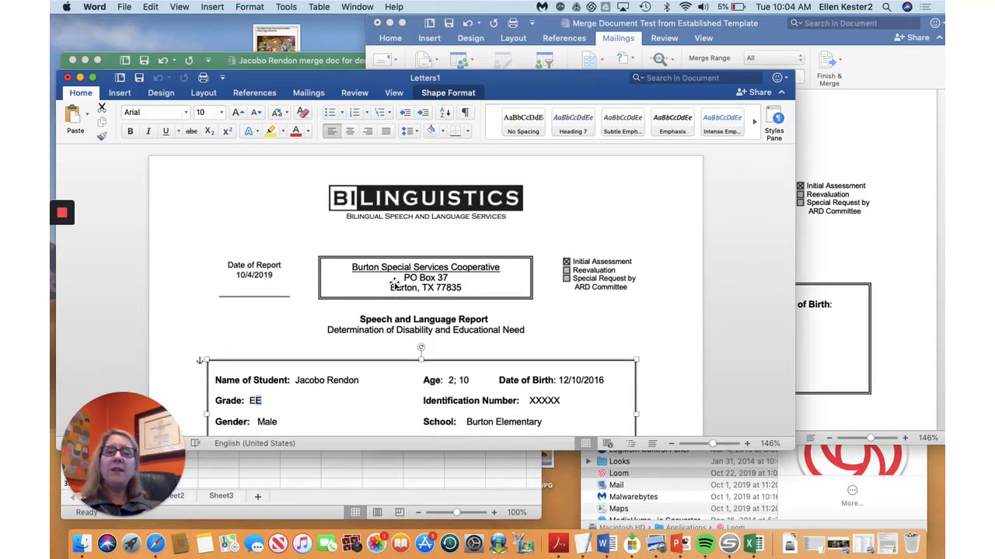